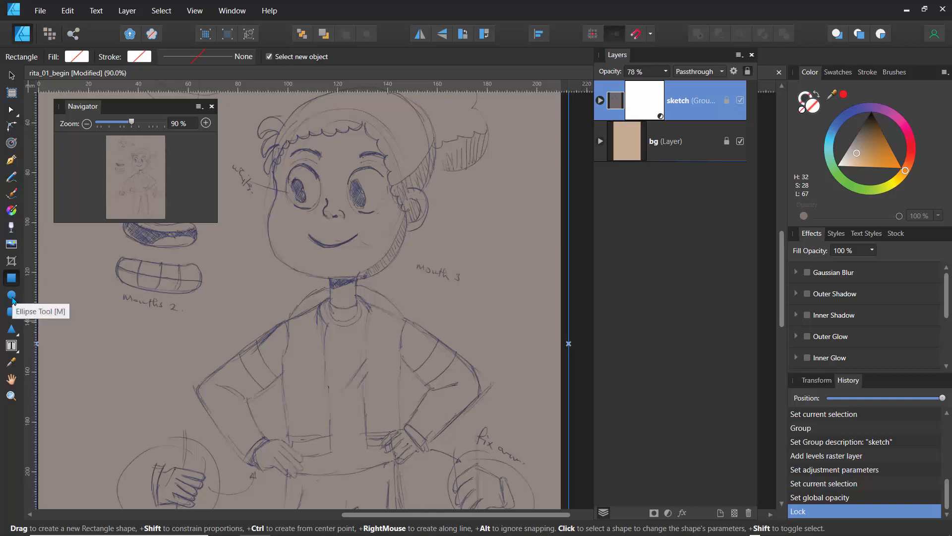
Draw a circle over the sketched head with the Ellipse tool, giving it no fill and a black stroke.
left_click(13, 297)
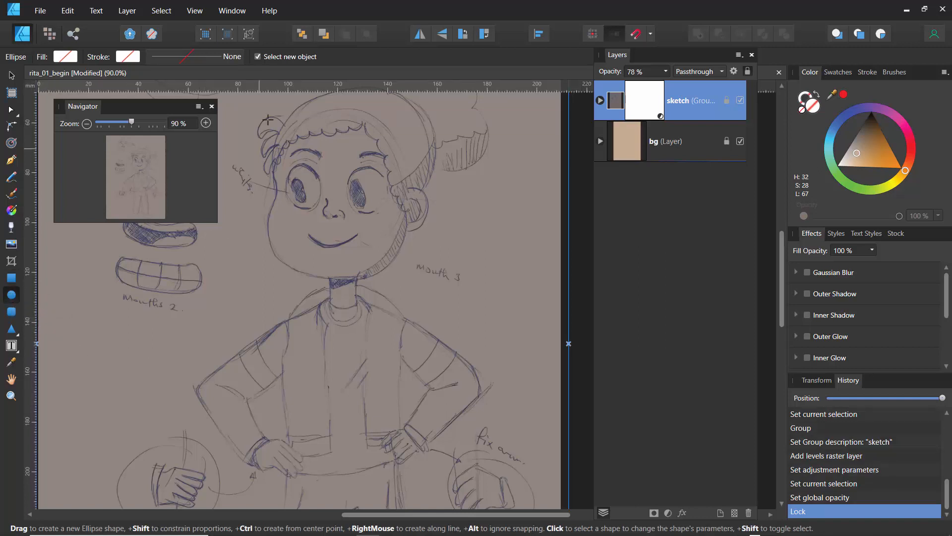
left_click_drag(261, 119, 429, 286)
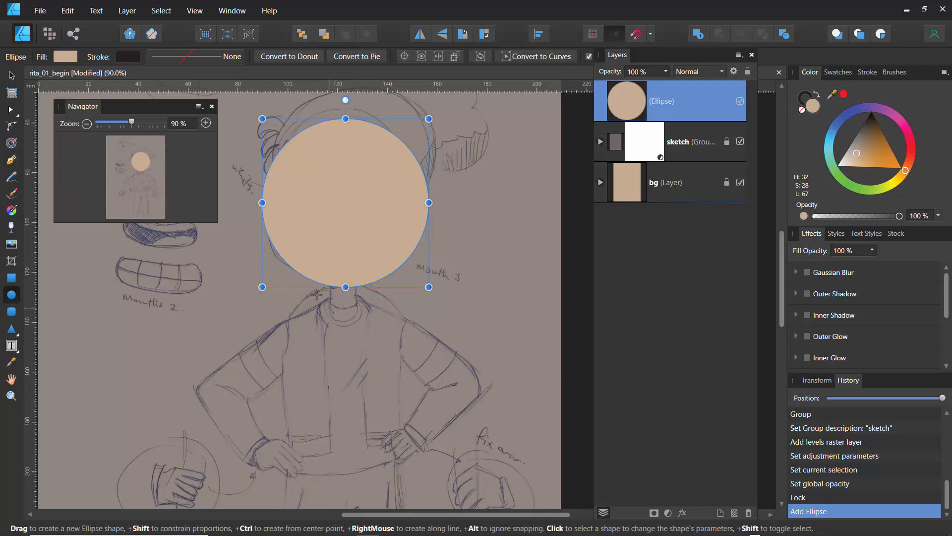
left_click(64, 59)
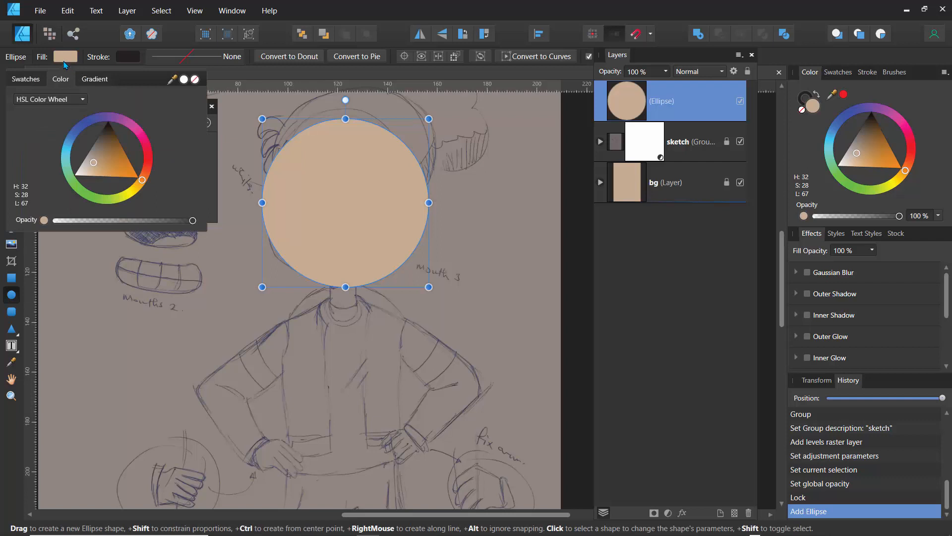
left_click(195, 81)
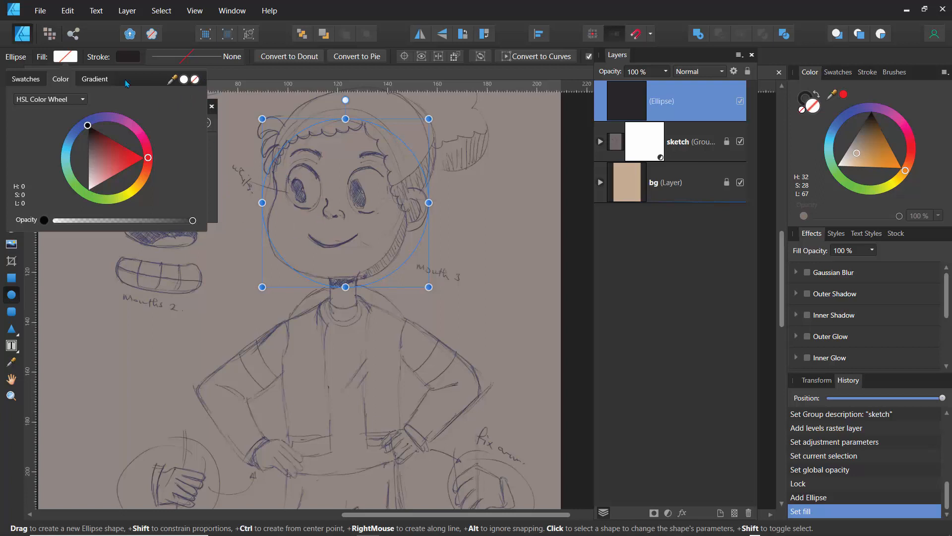
left_click(126, 60)
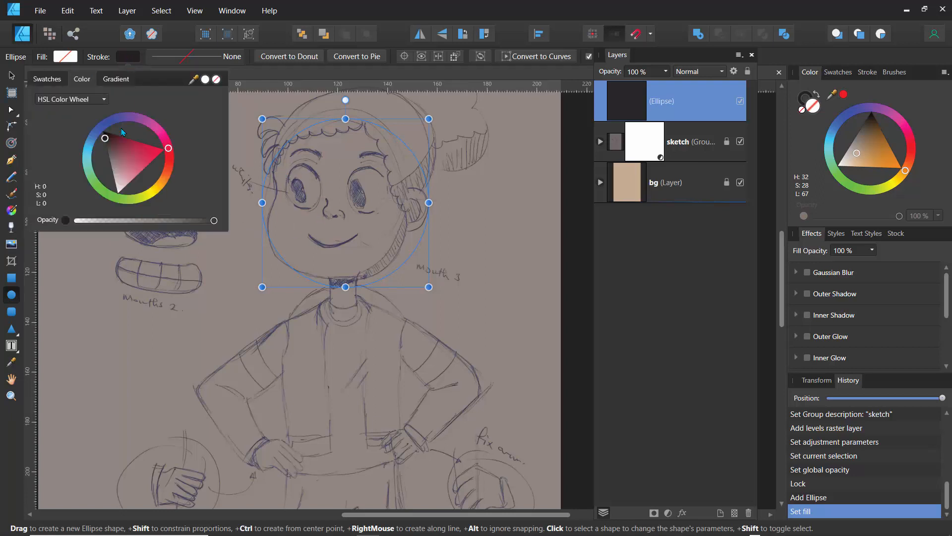
left_click_drag(106, 142, 75, 104)
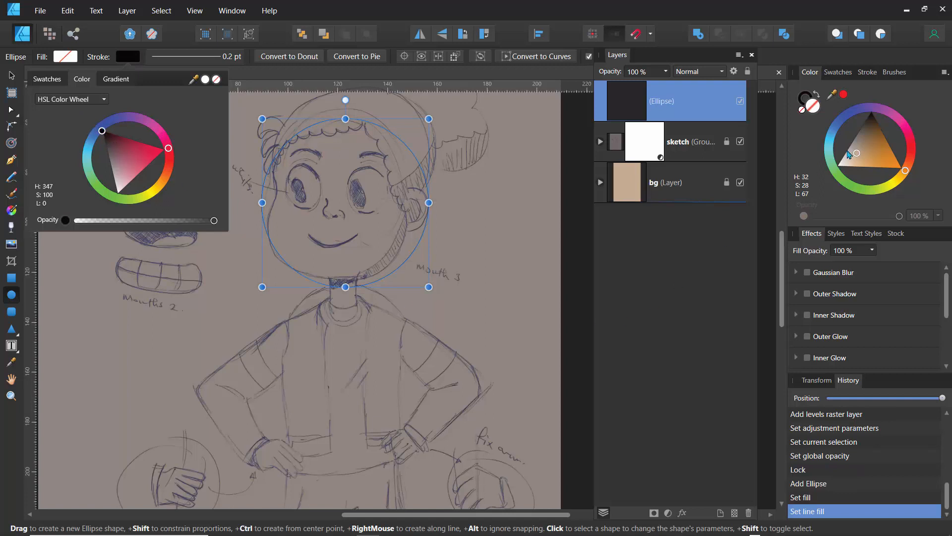
Switch the colour controls from the wheel to HSL sliders.
left_click(945, 72)
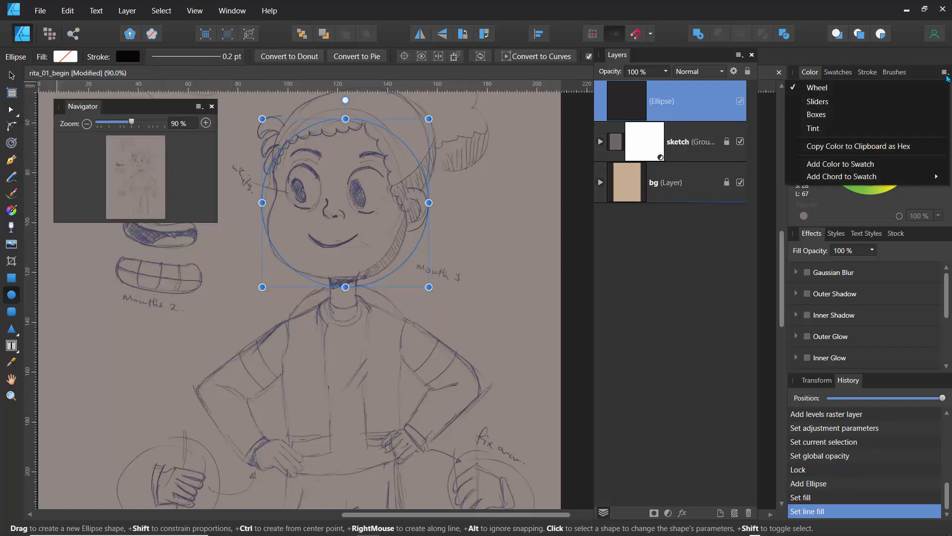
left_click(853, 103)
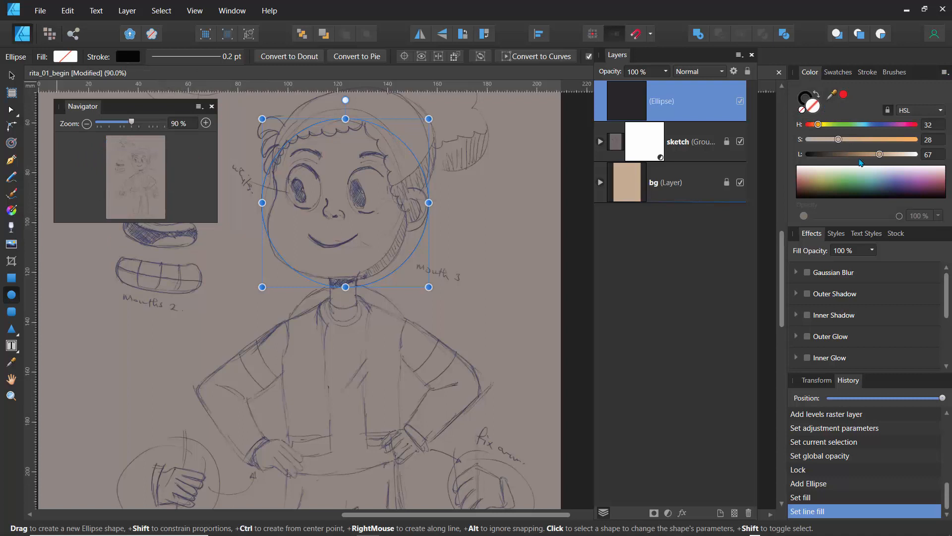
left_click(945, 72)
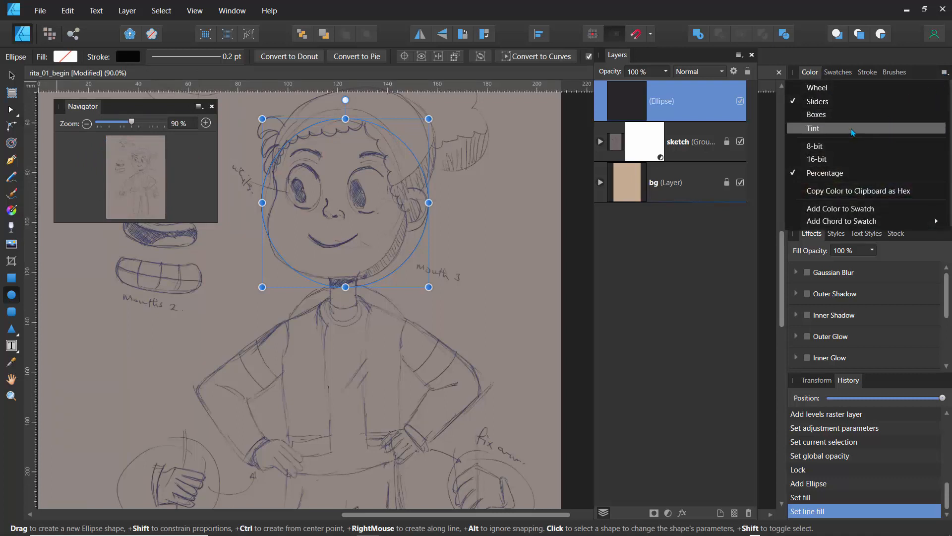
left_click(840, 117)
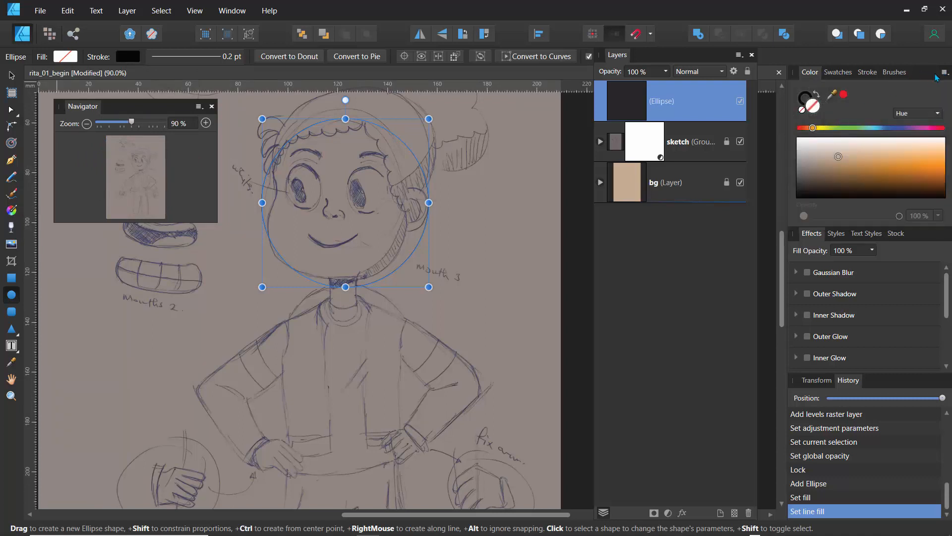
left_click(945, 72)
left_click(826, 104)
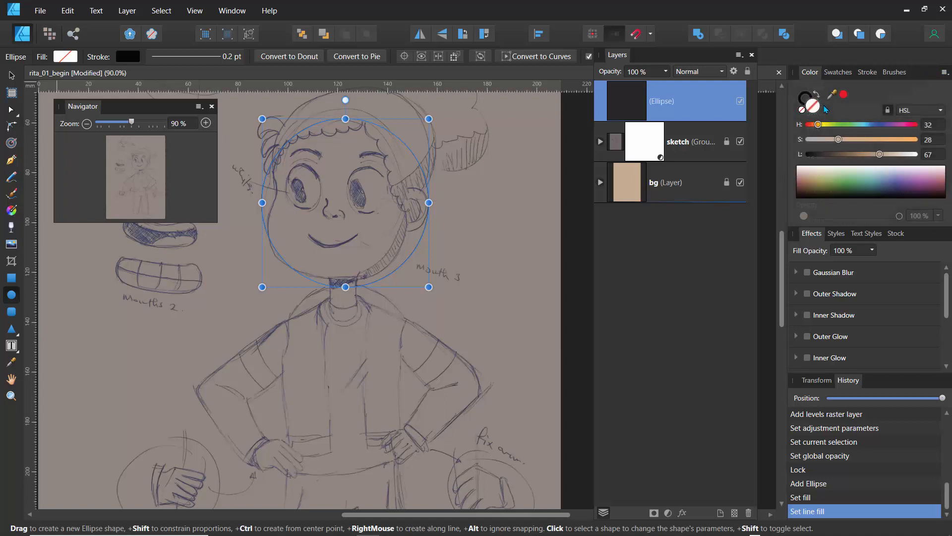
Try a fill lightness of 50 and swapped fill and stroke colours on the circle, ending with no fill and a black stroke.
mouse_move(879, 154)
left_mouse_down()
mouse_move(803, 159)
mouse_move(888, 157)
mouse_move(860, 157)
left_mouse_up()
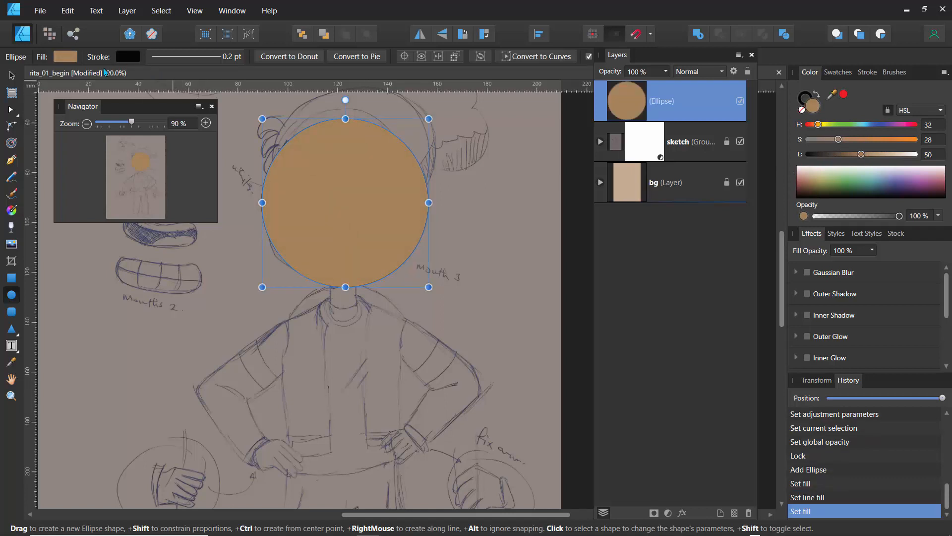
left_click(817, 96)
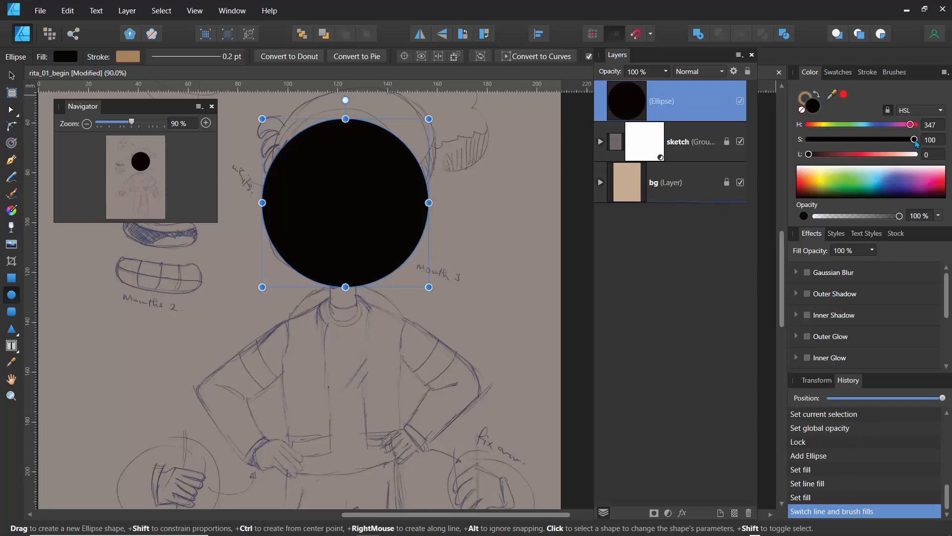
mouse_move(915, 140)
left_mouse_down()
mouse_move(880, 140)
mouse_move(928, 139)
left_mouse_up()
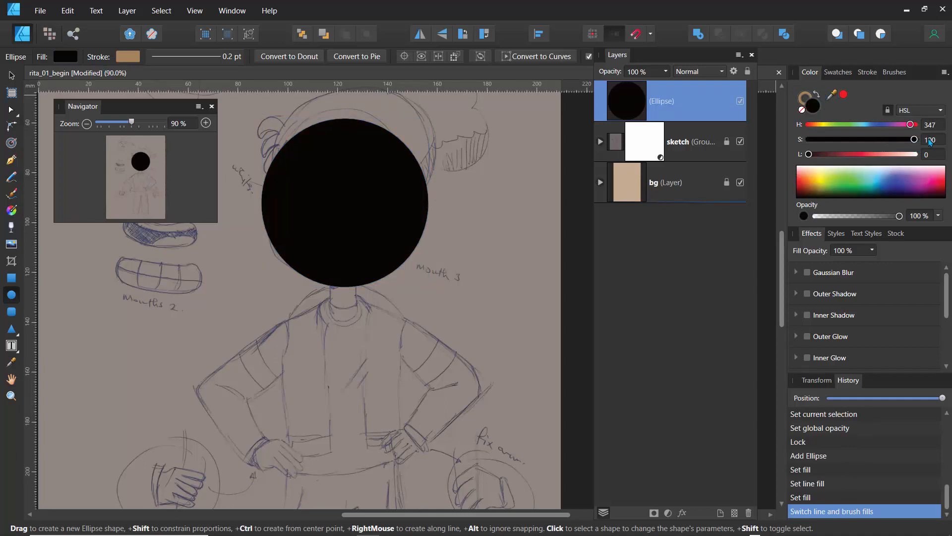
left_click(817, 96)
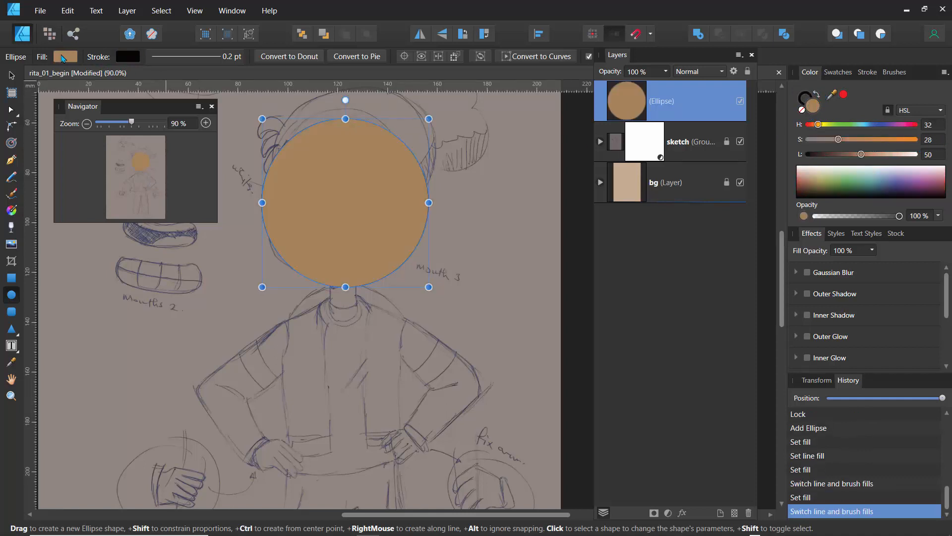
left_click(64, 59)
left_click(195, 81)
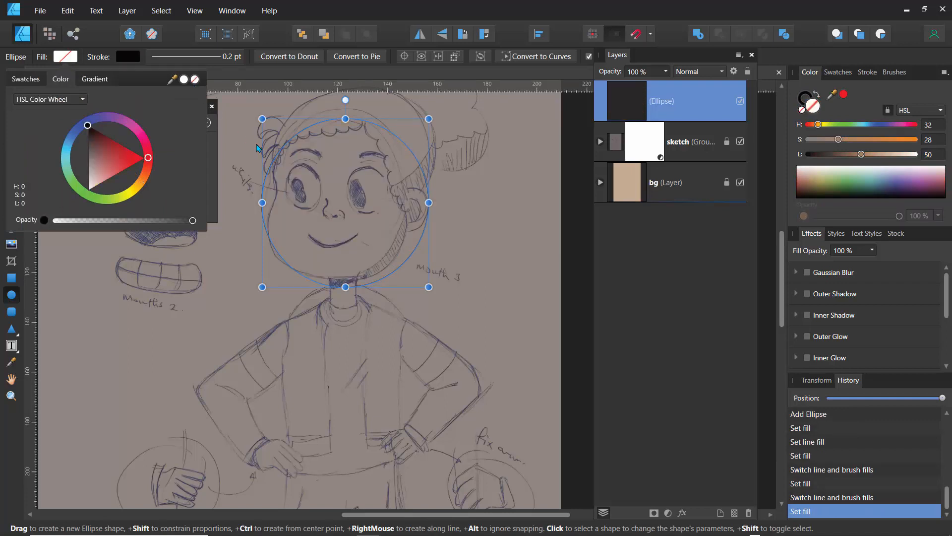
left_click(818, 96)
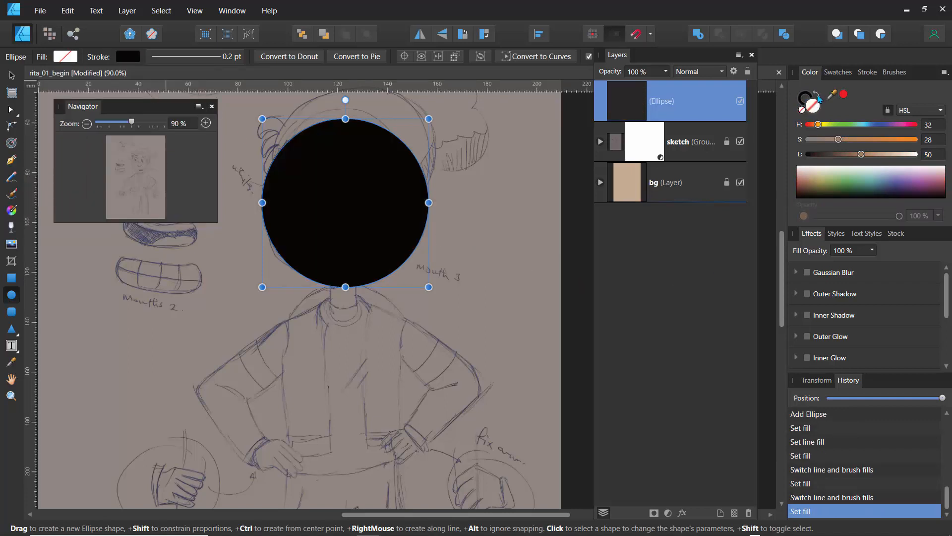
left_click(818, 98)
left_click(818, 98)
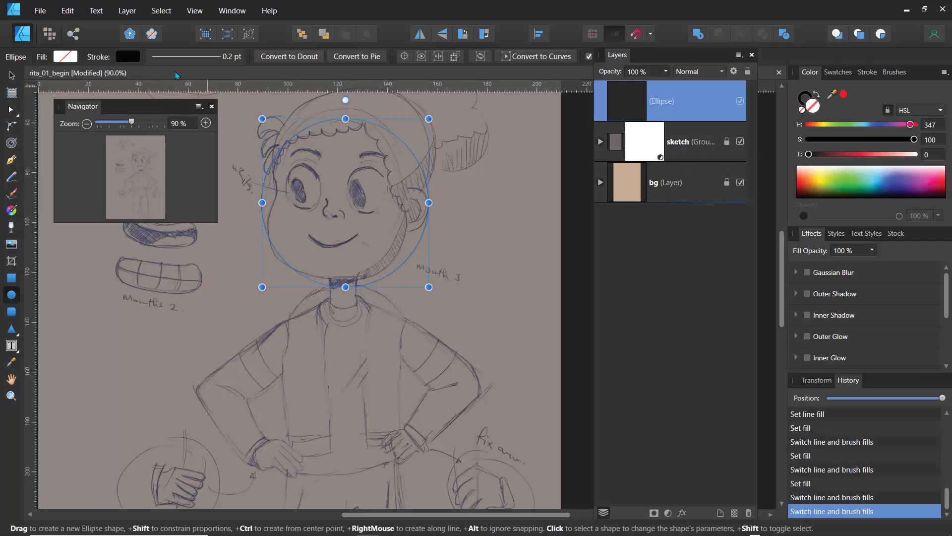
Set the circle's stroke width to 2 pt.
left_click(163, 60)
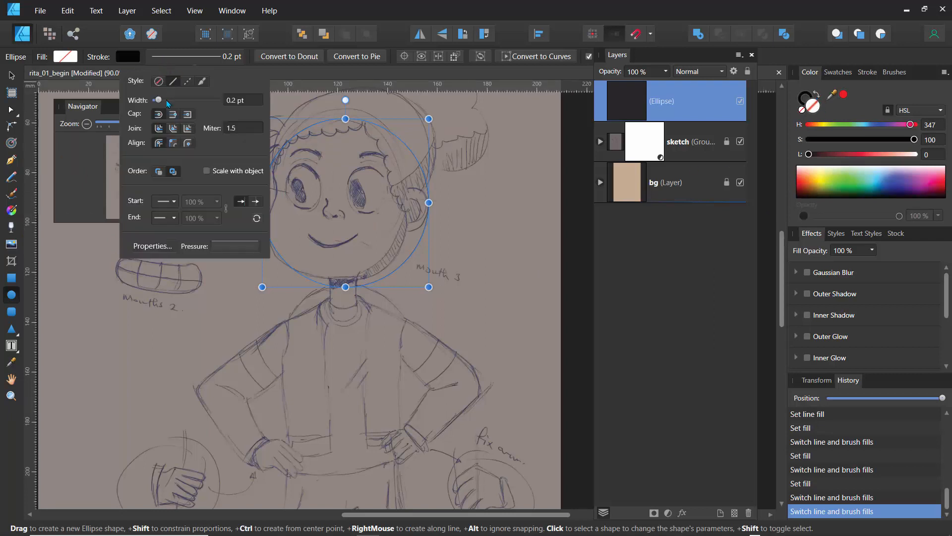
left_click(240, 101)
type("2")
key("Return")
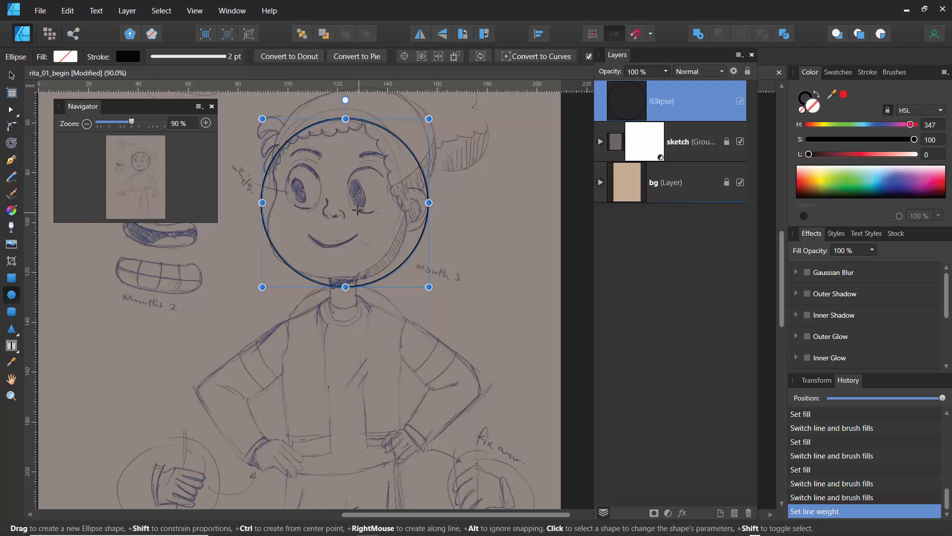
Reposition the circle and adjust its width and height into an ellipse that roughly fits the sketched head.
mouse_move(258, 118)
left_mouse_down()
mouse_move(247, 97)
mouse_move(271, 113)
mouse_move(274, 131)
mouse_move(262, 123)
left_mouse_up()
left_click_drag(333, 197, 321, 189)
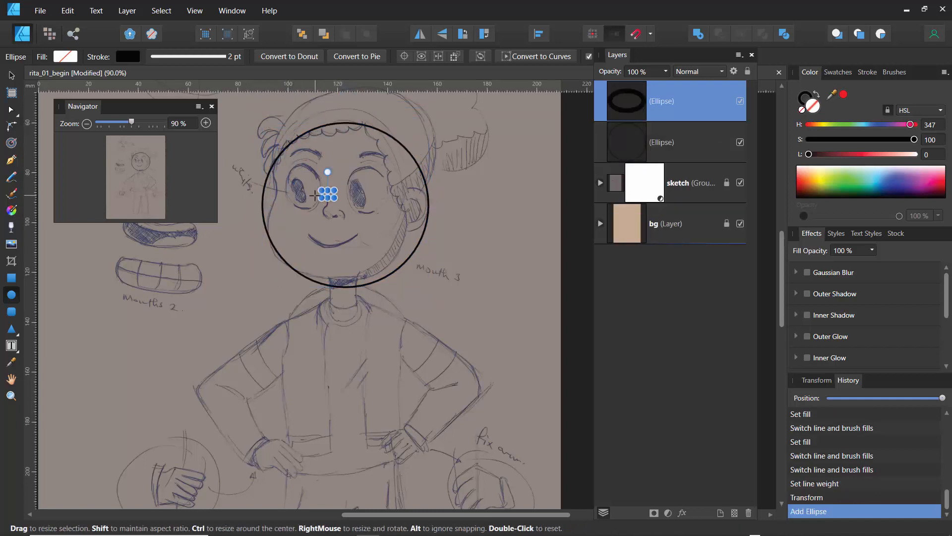
key("ctrl+z")
key("v")
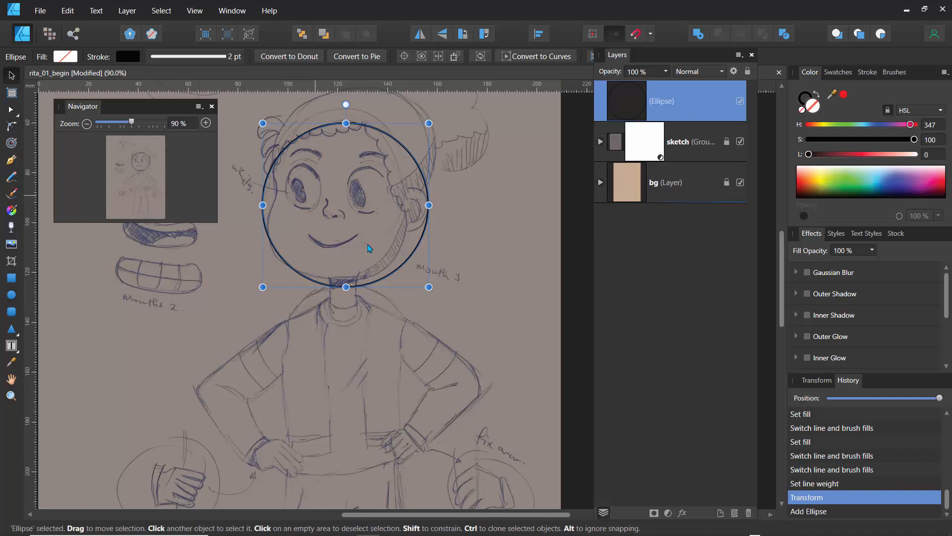
mouse_move(345, 178)
left_mouse_down()
mouse_move(332, 159)
mouse_move(336, 183)
left_mouse_up()
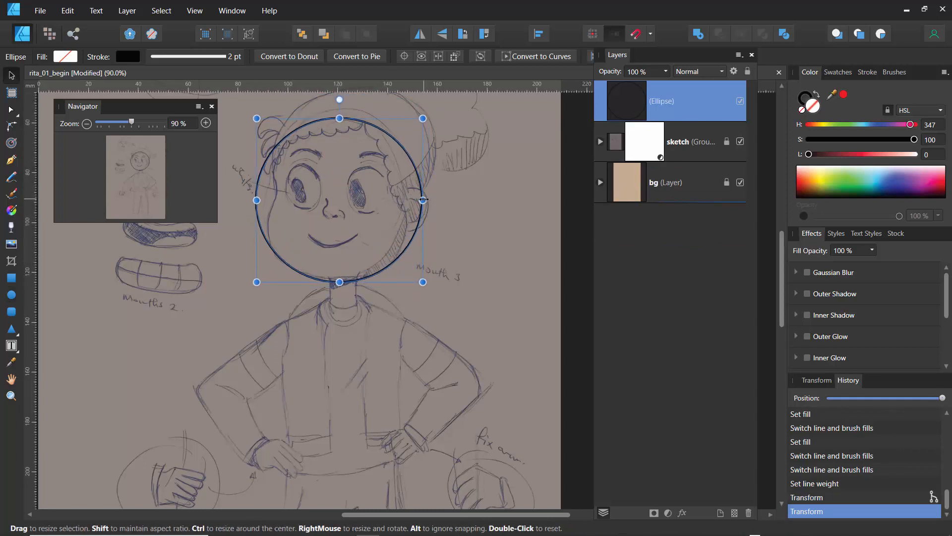
mouse_move(423, 199)
left_mouse_down()
mouse_move(472, 199)
mouse_move(417, 201)
left_mouse_up()
left_click_drag(256, 200, 262, 200)
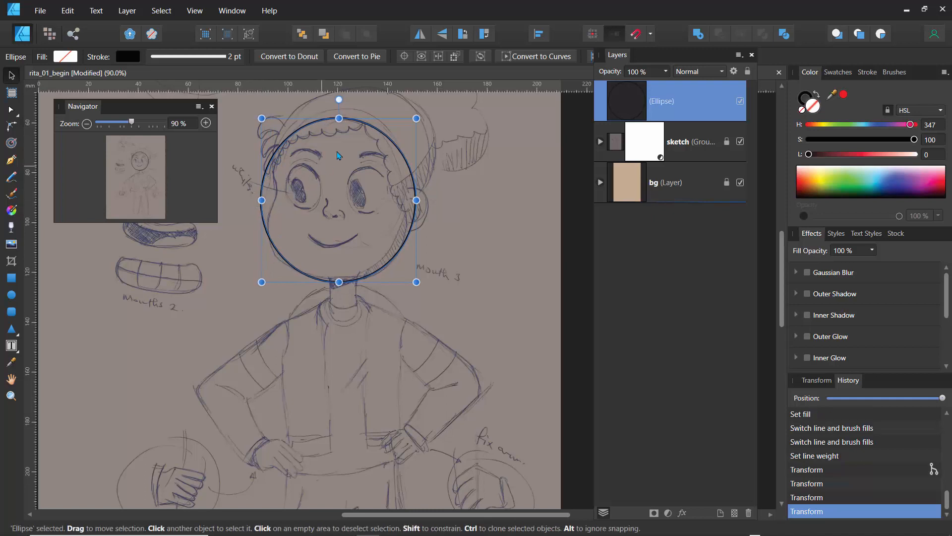
mouse_move(339, 118)
left_mouse_down()
mouse_move(340, 110)
mouse_move(339, 130)
mouse_move(341, 110)
left_mouse_up()
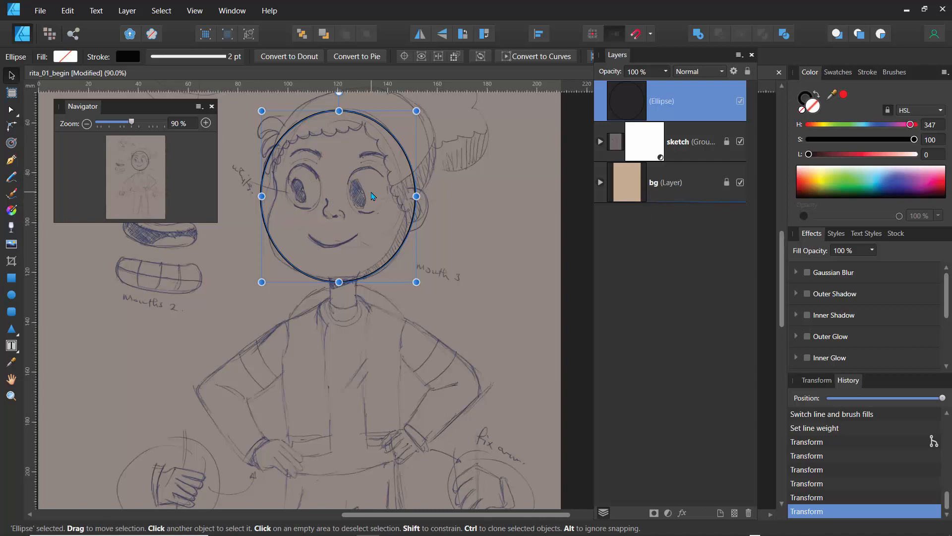
Convert the ellipse to curves and reshape its left node as a cusp following the sketched temple and cheek.
left_click(535, 57)
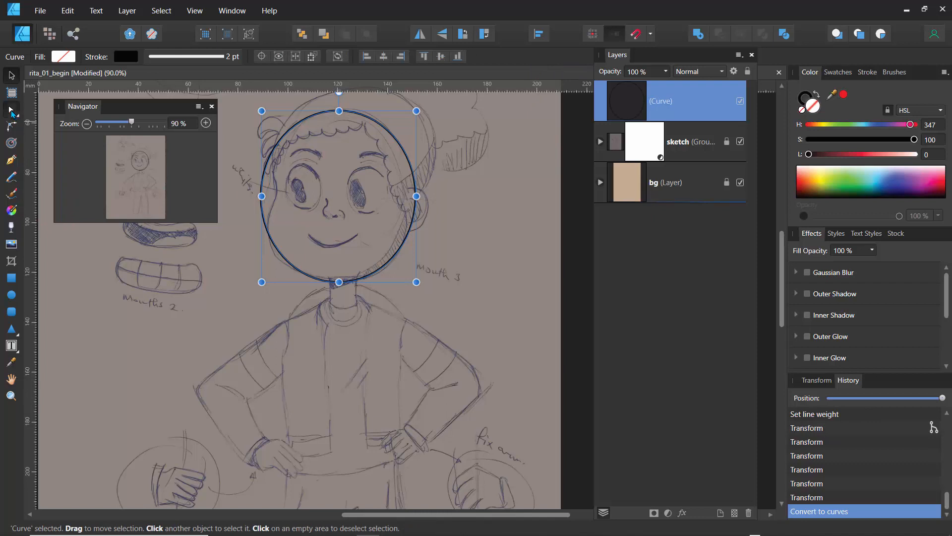
left_click(11, 109)
left_click(262, 196)
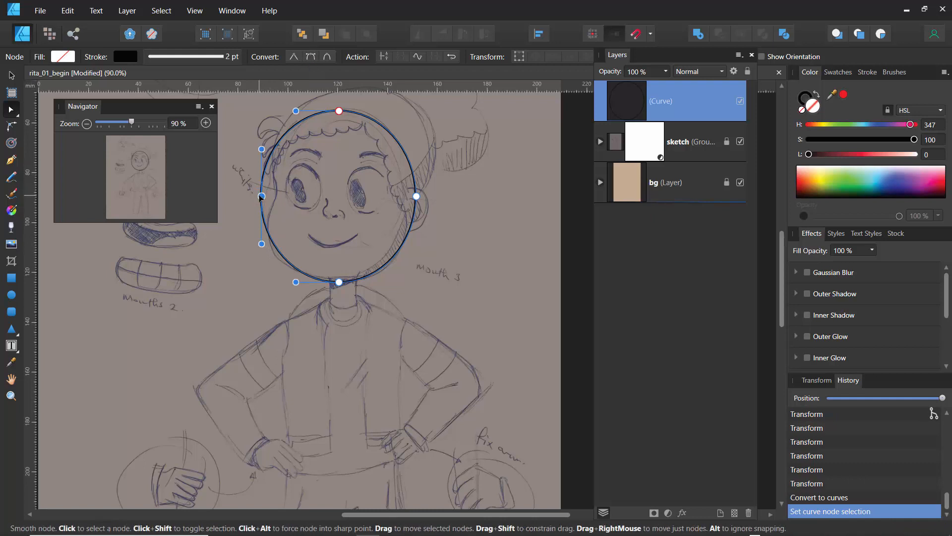
left_click_drag(261, 196, 277, 189)
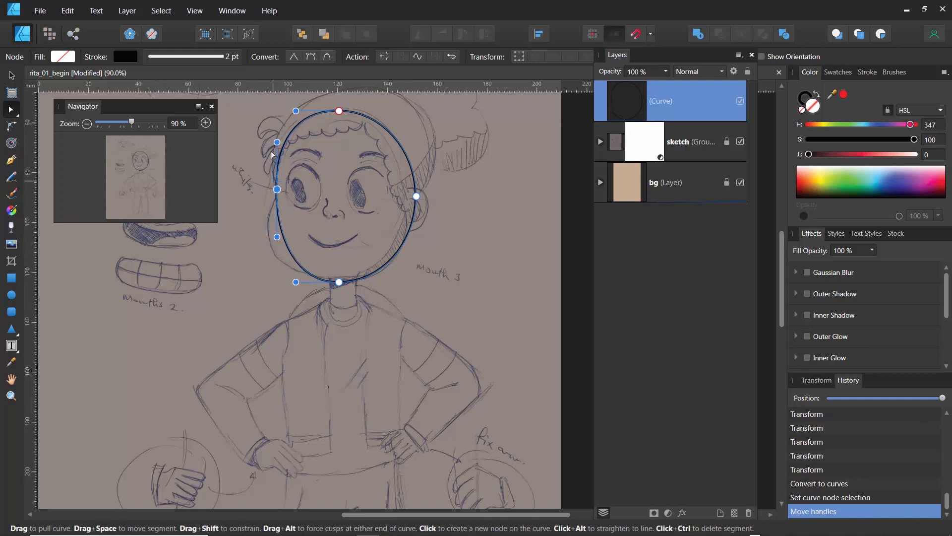
left_click_drag(277, 142, 268, 137)
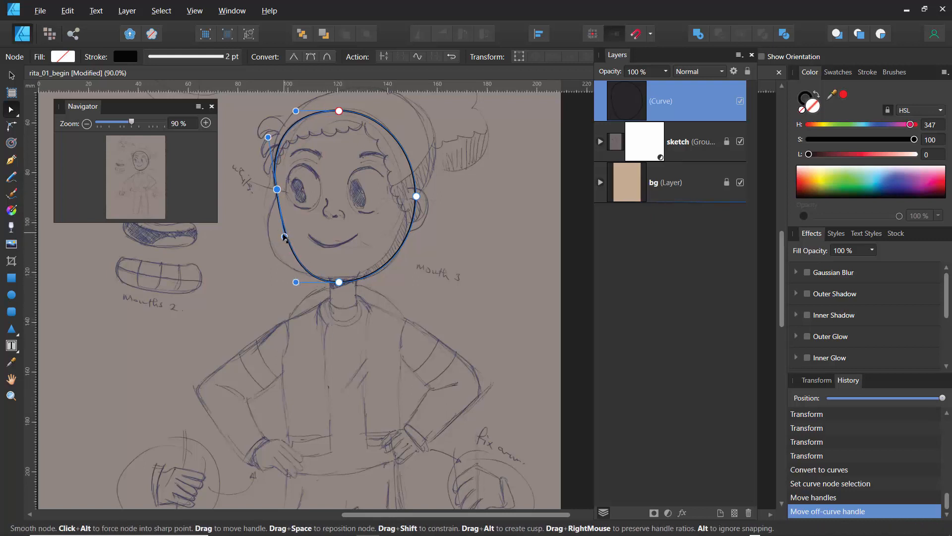
left_click_drag(284, 237, 249, 259)
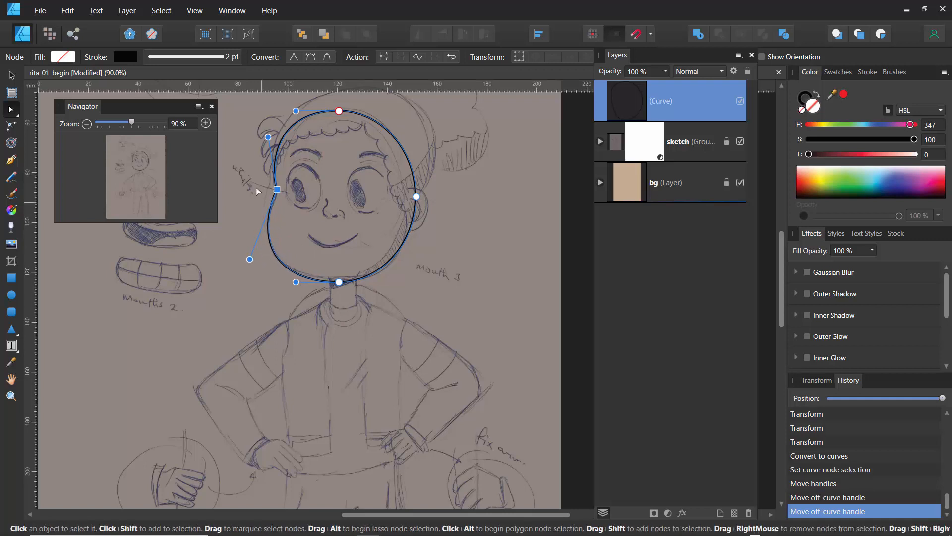
key("space")
left_click(251, 185)
left_click(276, 192)
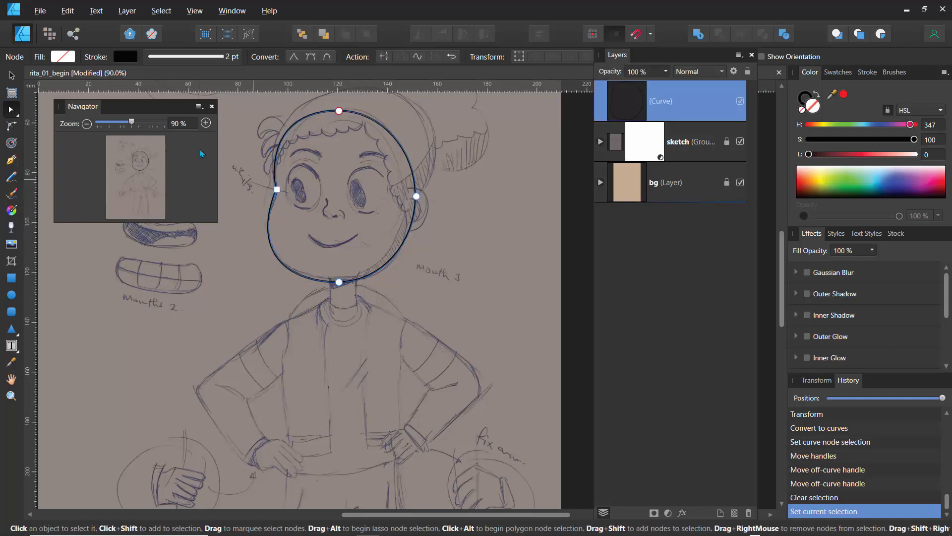
Nudge the head curve's left node beside the eye onto the sketched outline and convert it to a smooth node.
left_click_drag(133, 123, 148, 123)
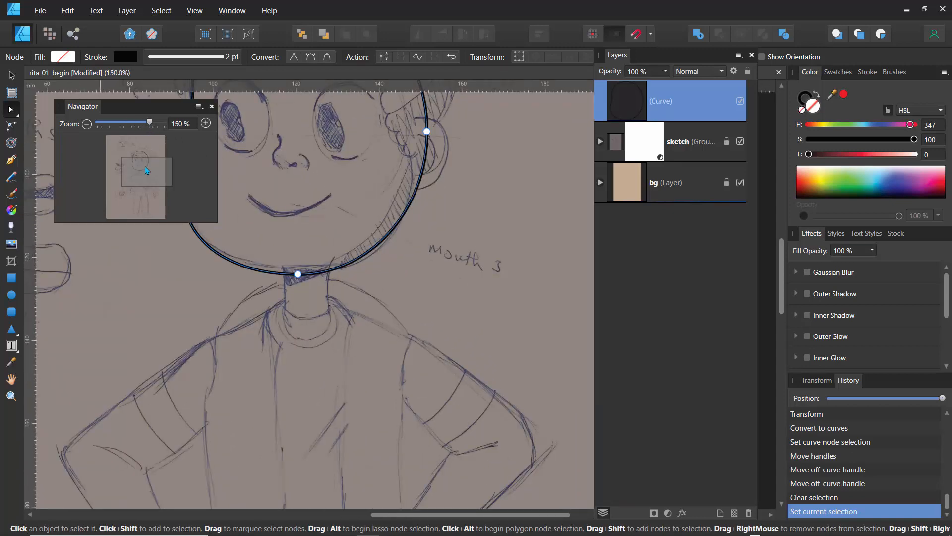
left_click_drag(138, 173, 142, 171)
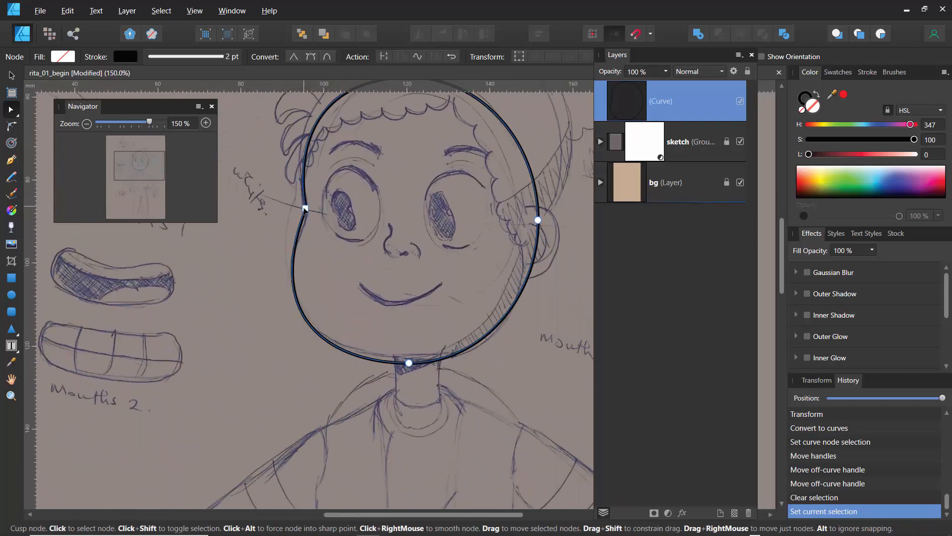
left_click(310, 215)
left_click_drag(313, 222, 306, 210)
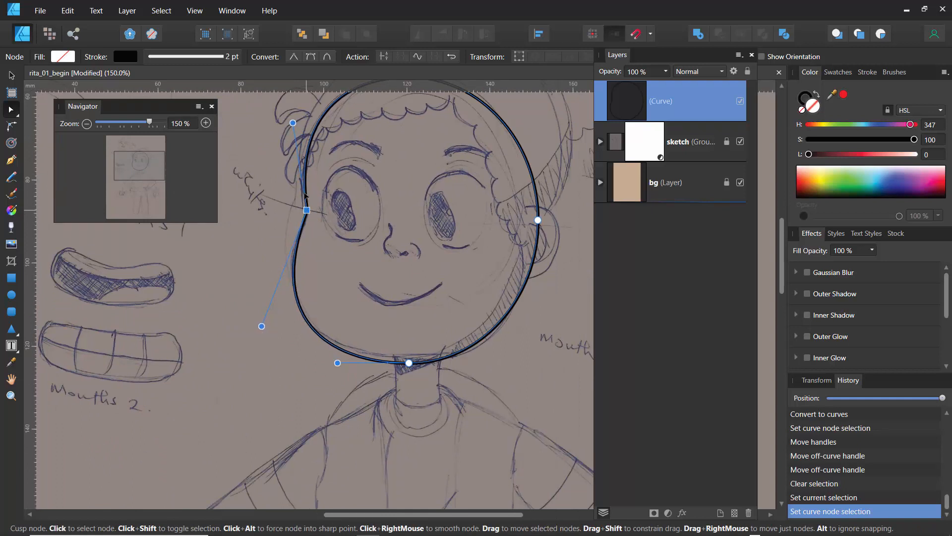
left_click(311, 56)
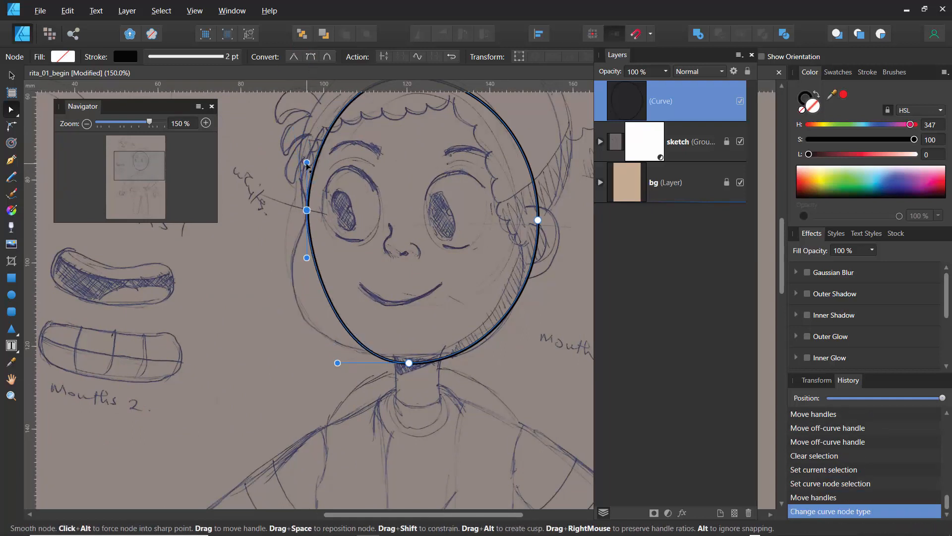
Adjust both handles of the head curve's left node to follow the sketched temple and rounded cheek, and deselect the curve.
left_click_drag(306, 162, 296, 143)
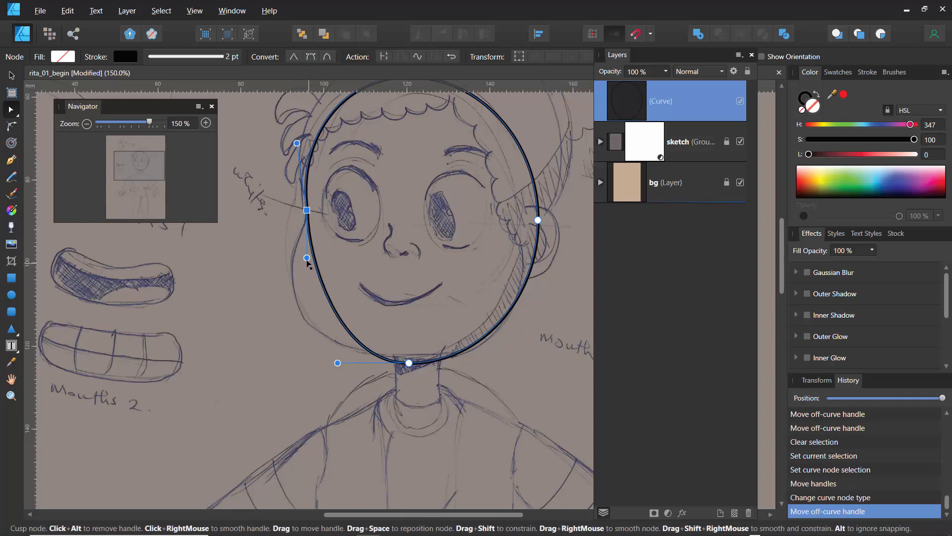
left_click_drag(306, 258, 256, 314)
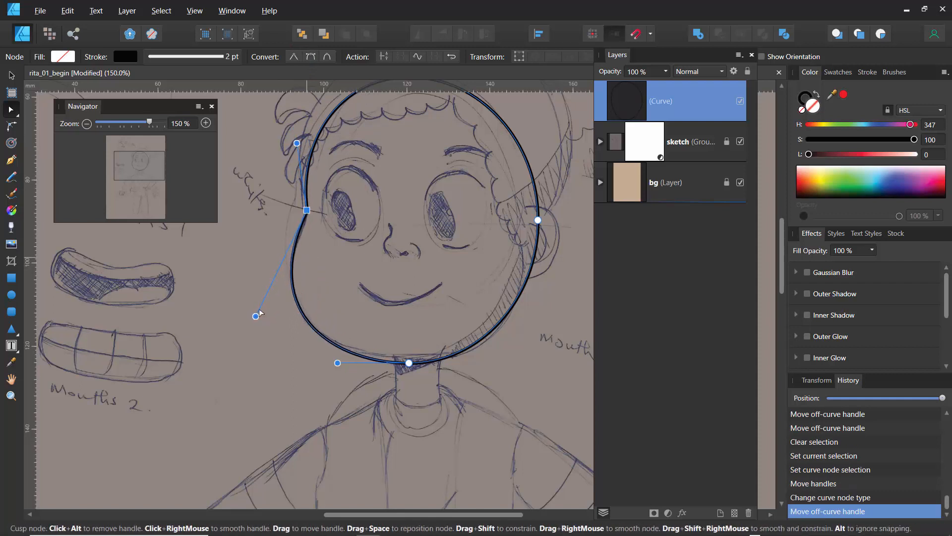
left_click(259, 171)
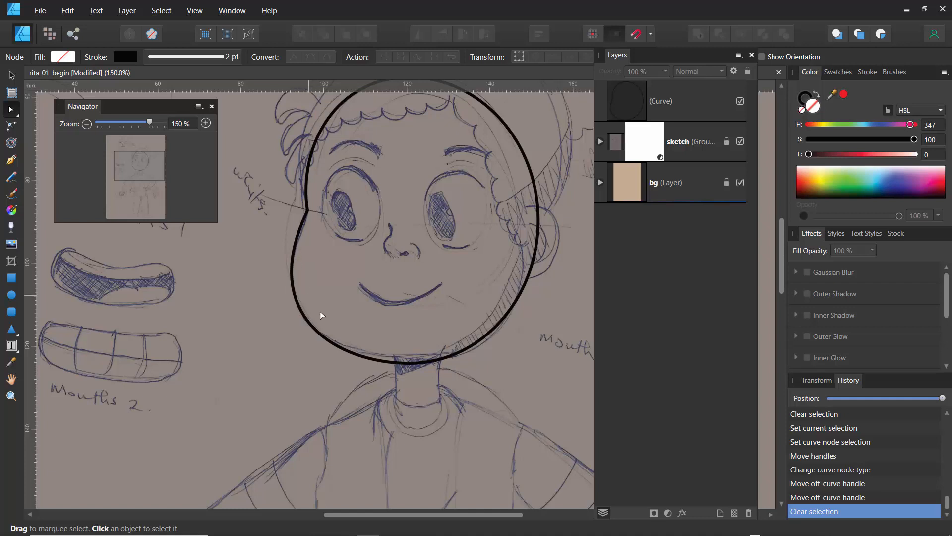
Raise the head curve's chin node onto the sketched chin and extend the handles that shape the right jawline.
left_click(380, 363)
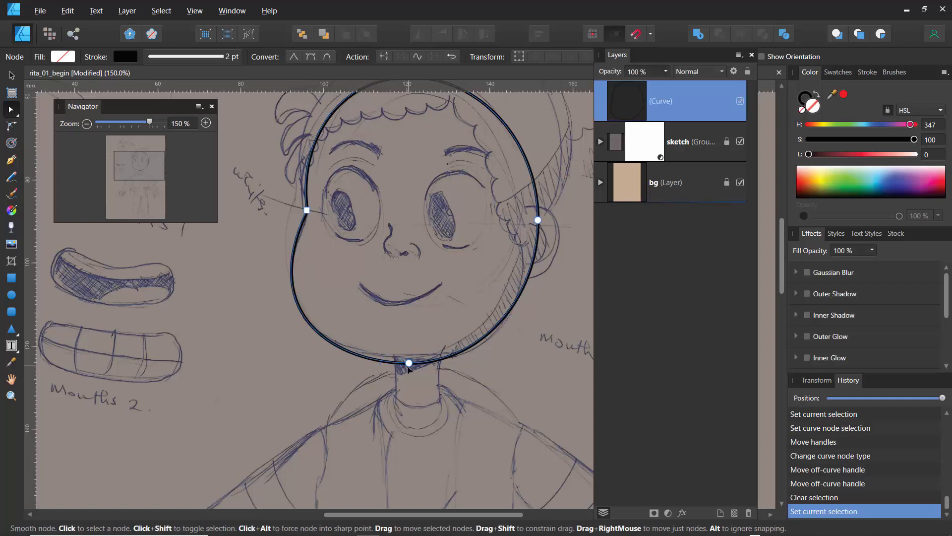
left_click(409, 362)
left_click_drag(409, 356, 412, 358)
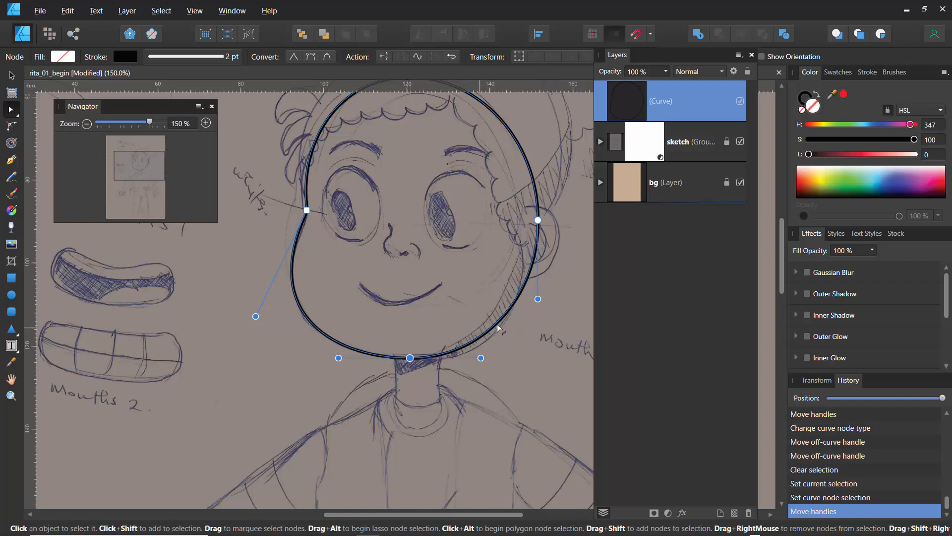
mouse_move(537, 301)
left_mouse_down()
mouse_move(536, 319)
mouse_move(531, 310)
left_mouse_up()
left_click_drag(480, 357, 495, 361)
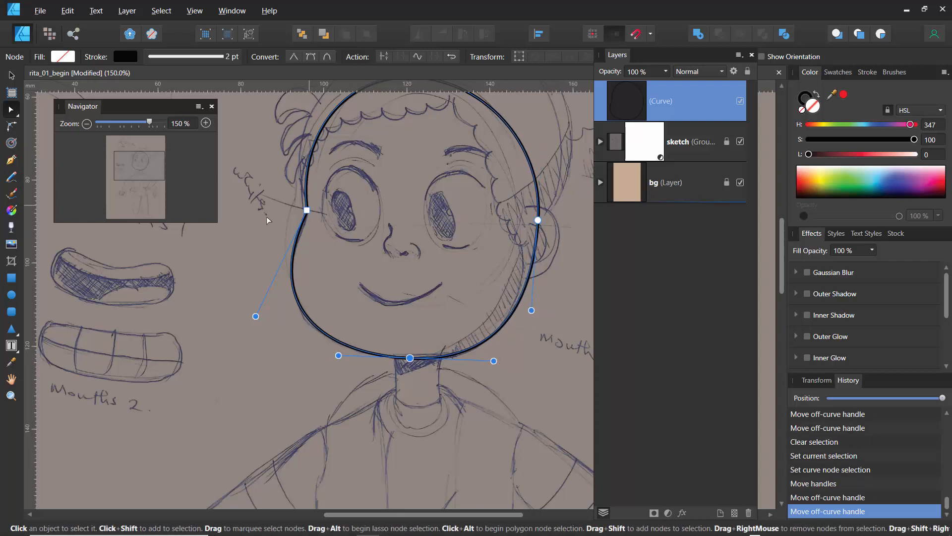
Lengthen the crown node's right handle and move the ear-side node slightly inward, adjusting its upper handle to round the right side of the head.
key("space")
mouse_move(257, 230)
left_mouse_down()
mouse_move(247, 304)
mouse_move(235, 254)
mouse_move(244, 213)
left_mouse_up()
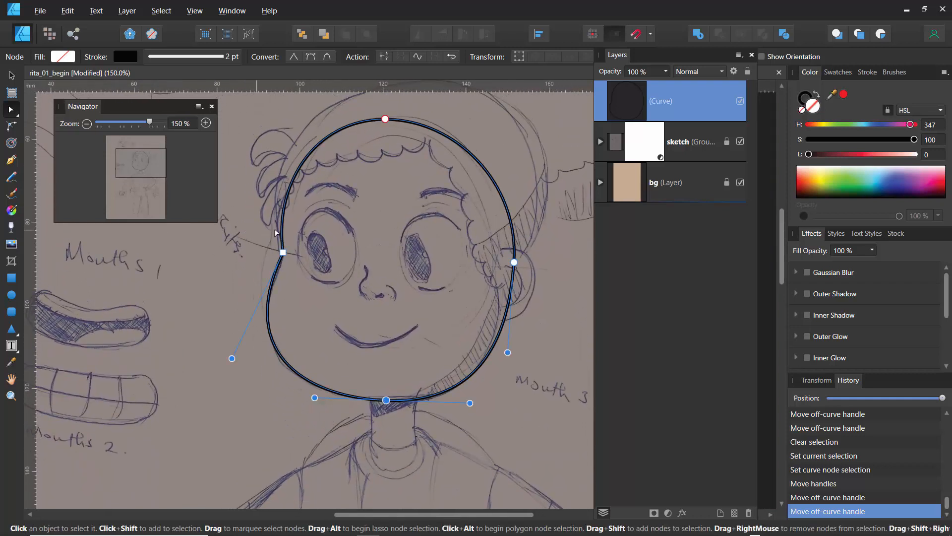
left_click(385, 118)
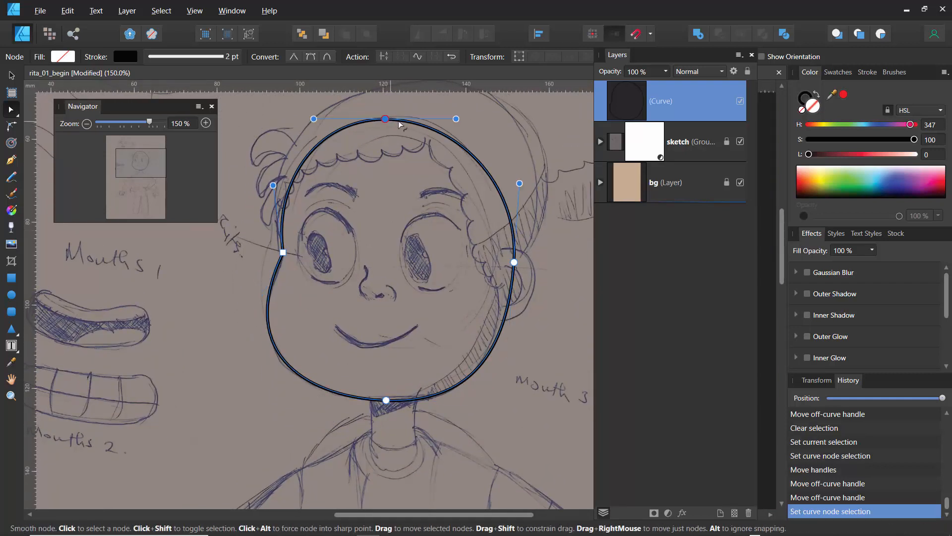
left_click_drag(456, 119, 490, 123)
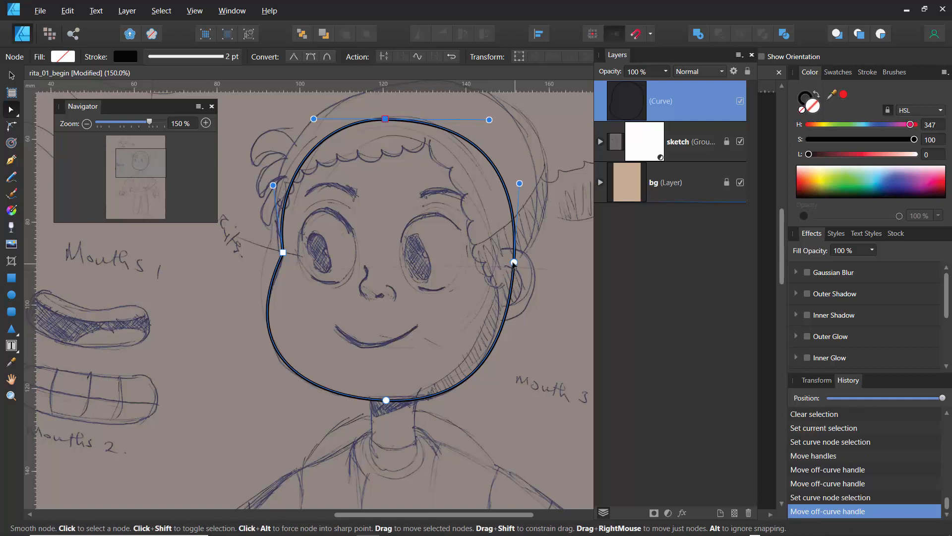
left_click_drag(514, 263, 510, 263)
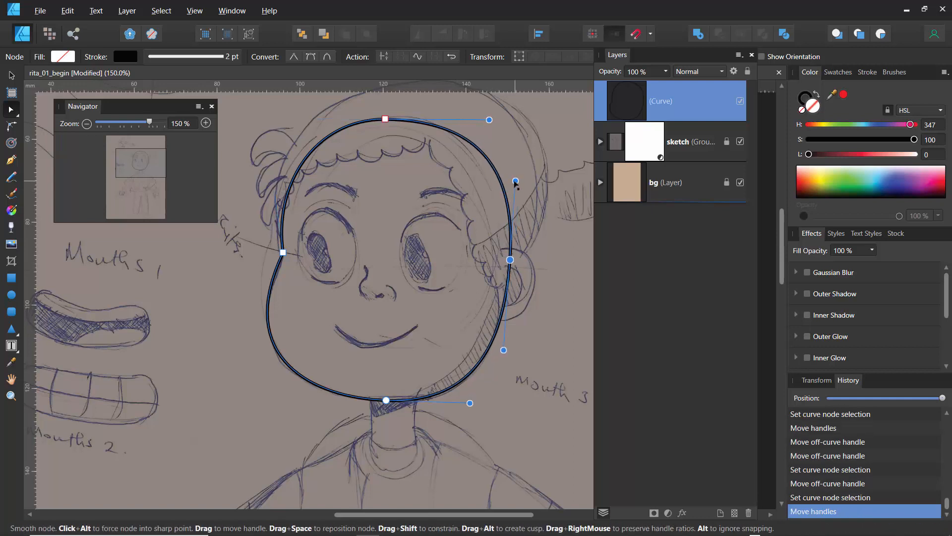
left_click_drag(514, 180, 514, 174)
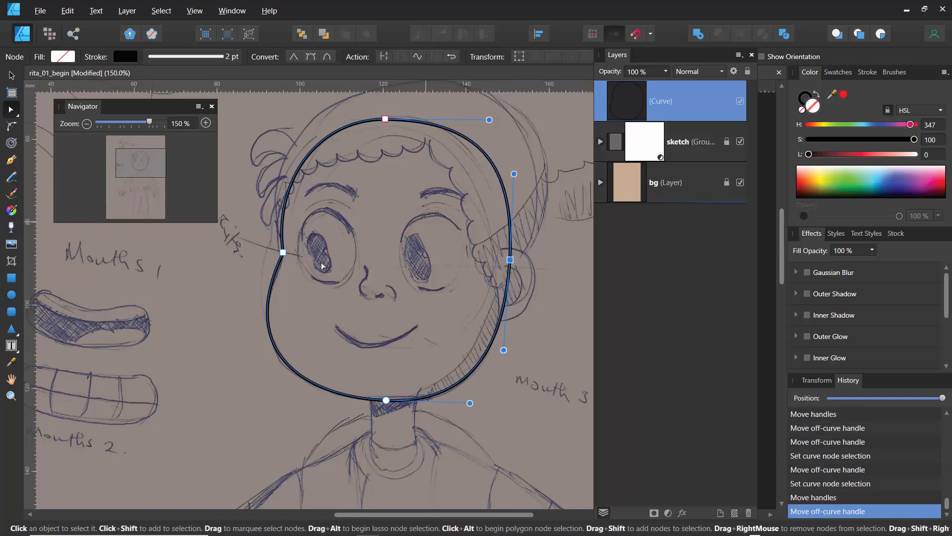
left_click(230, 304)
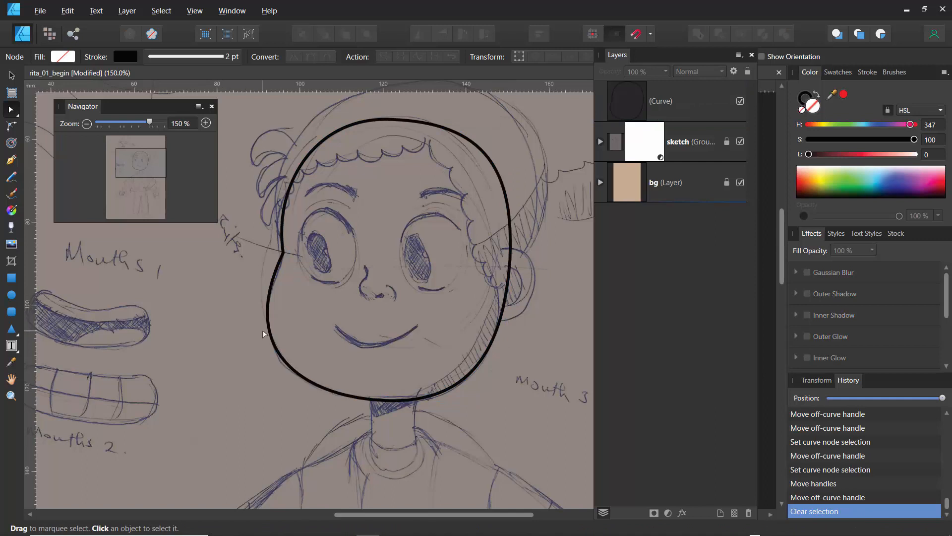
Rename the head curve layer as face.
double_click(657, 101)
type("f")
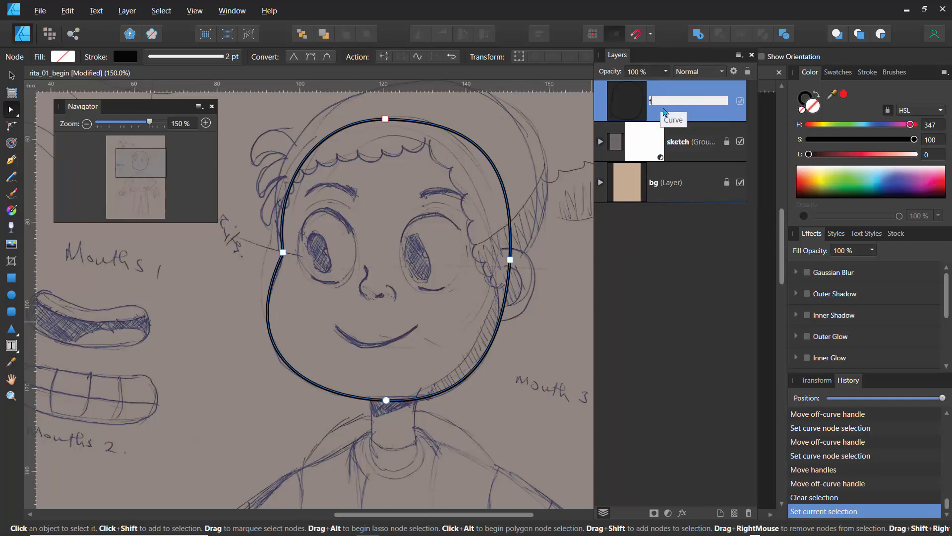
key("Return")
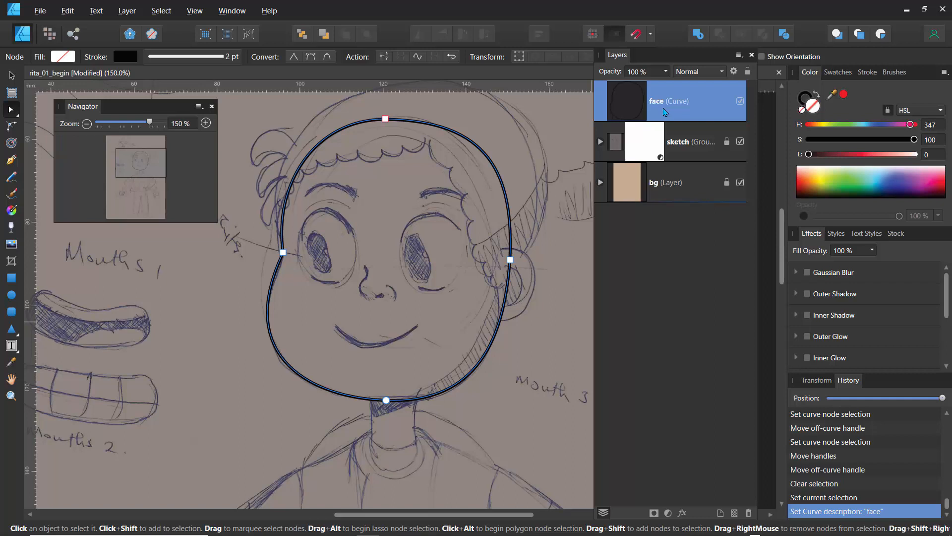
Draw a single curved mouth line over the sketched smile with the Pen tool and compare it with the sketch by toggling its visibility.
left_click(11, 159)
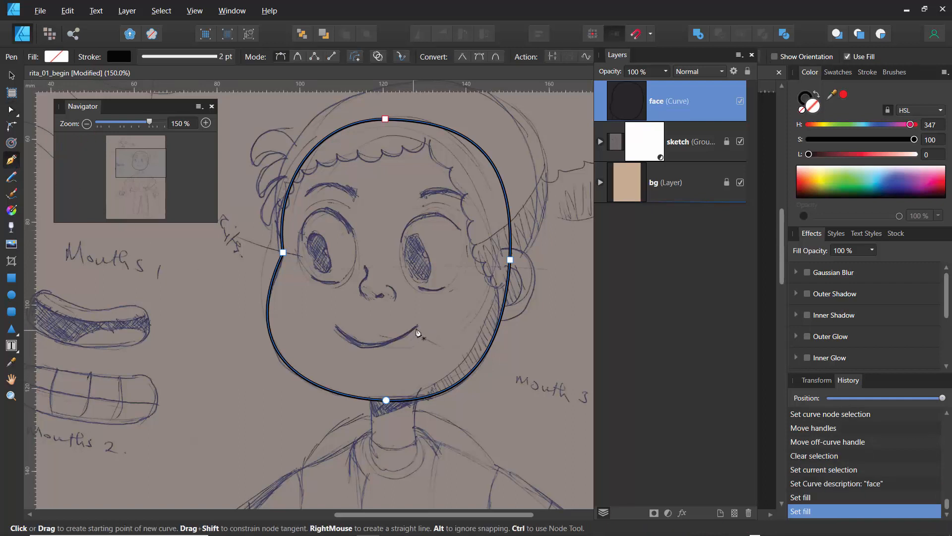
left_click(418, 326)
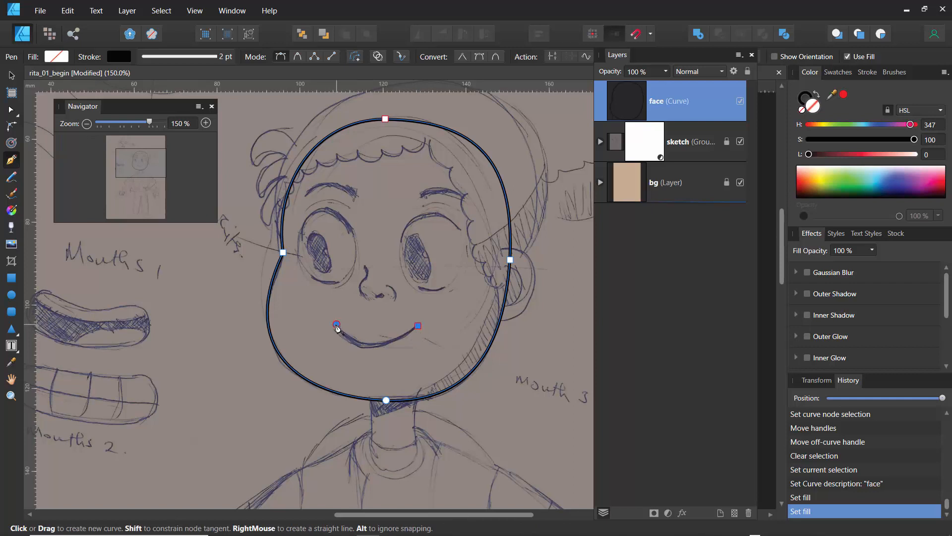
left_click_drag(337, 326, 309, 281)
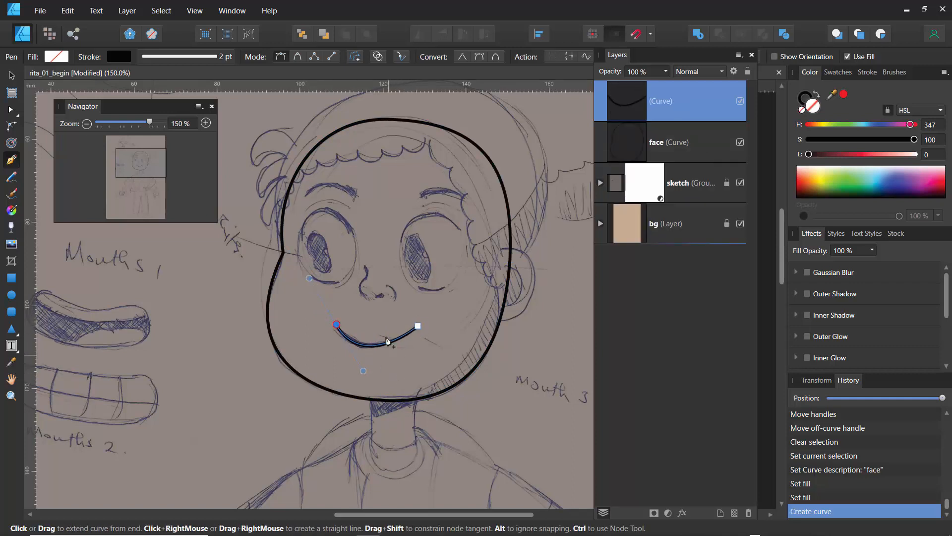
left_click(741, 101)
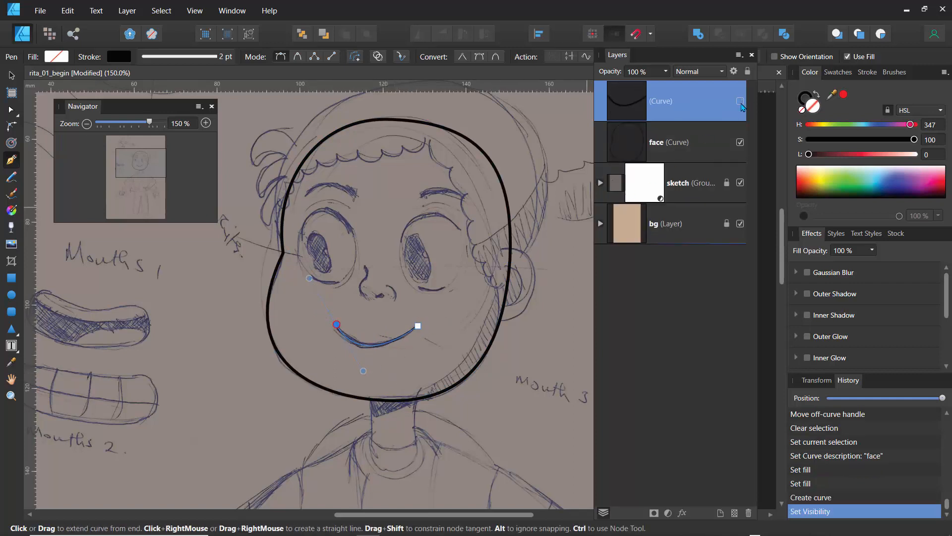
left_click(741, 104)
Add a middle point to the mouth stroke's pressure profile and lower both ends so the line tapers outward from its centre.
left_click(190, 58)
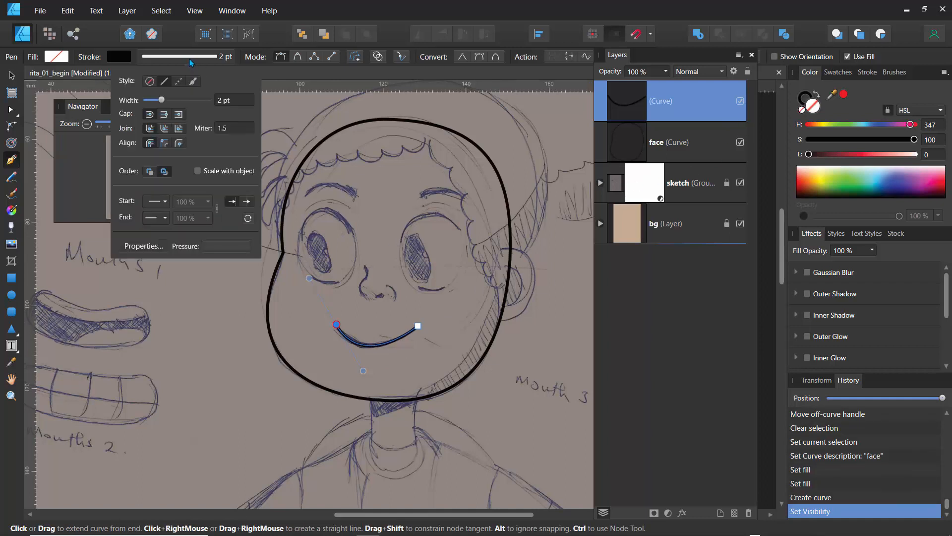
left_click(217, 246)
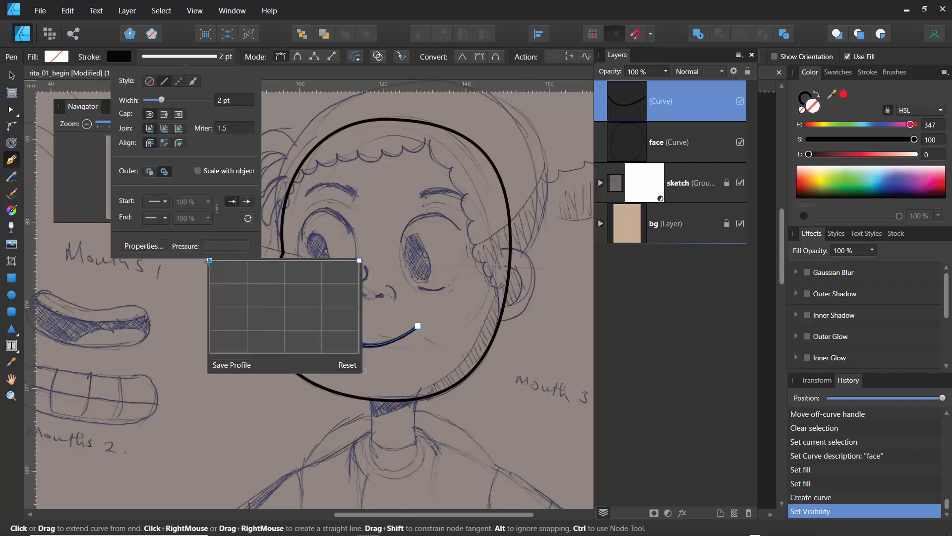
left_click(210, 261)
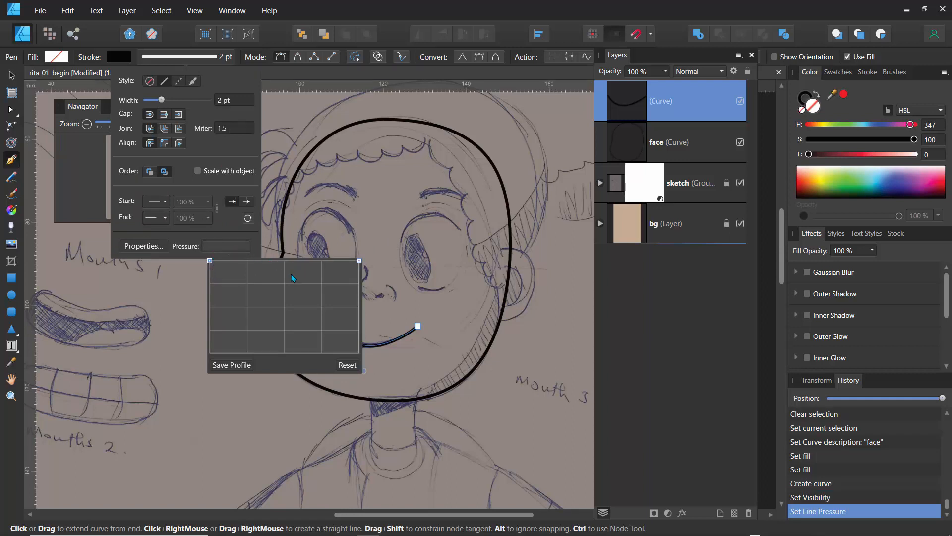
mouse_move(209, 260)
left_mouse_down()
mouse_move(209, 320)
mouse_move(210, 261)
left_mouse_up()
left_click(210, 261)
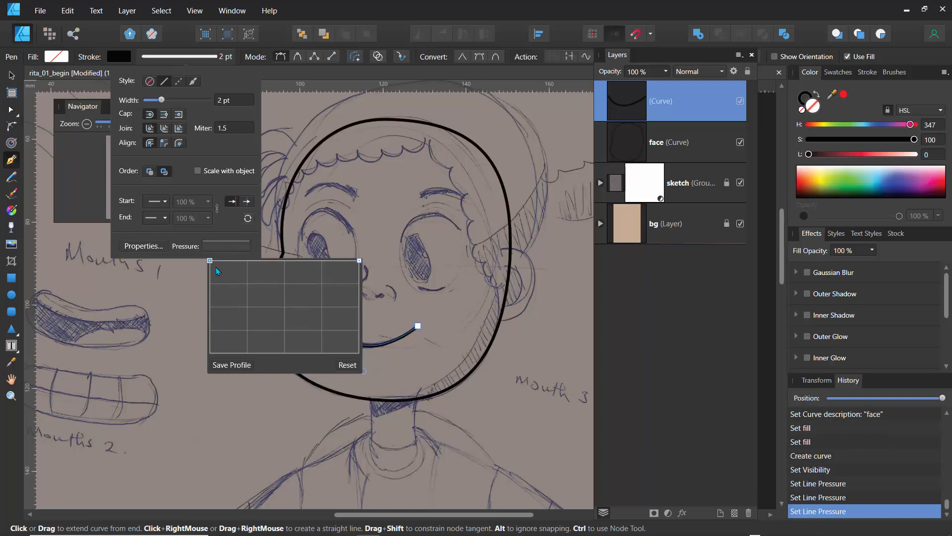
mouse_move(212, 266)
left_mouse_down()
mouse_move(211, 288)
mouse_move(211, 266)
left_mouse_up()
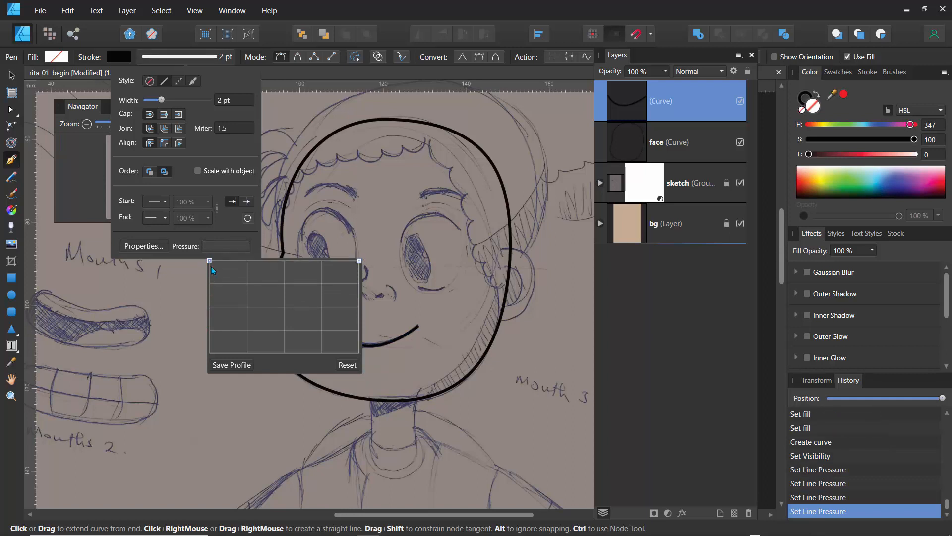
left_click(284, 262)
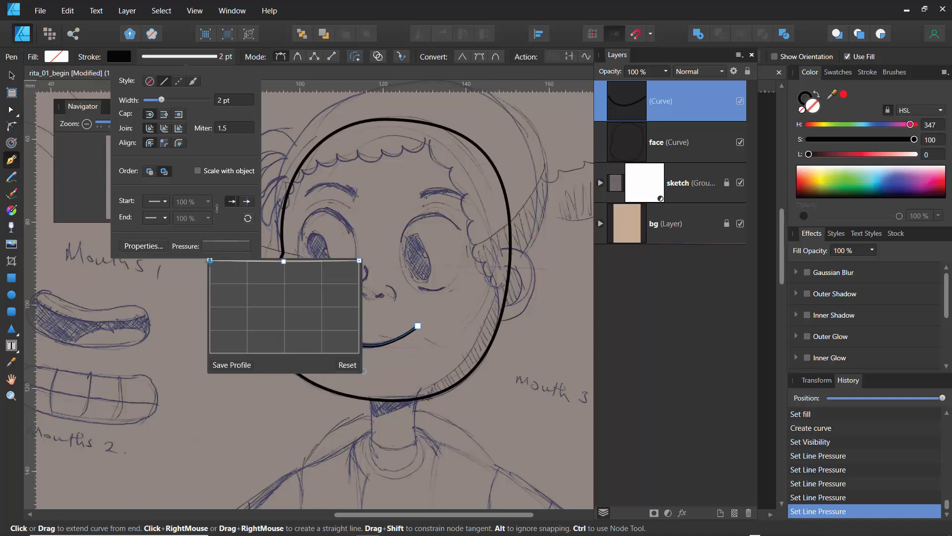
left_click_drag(211, 261, 213, 337)
left_click(359, 333)
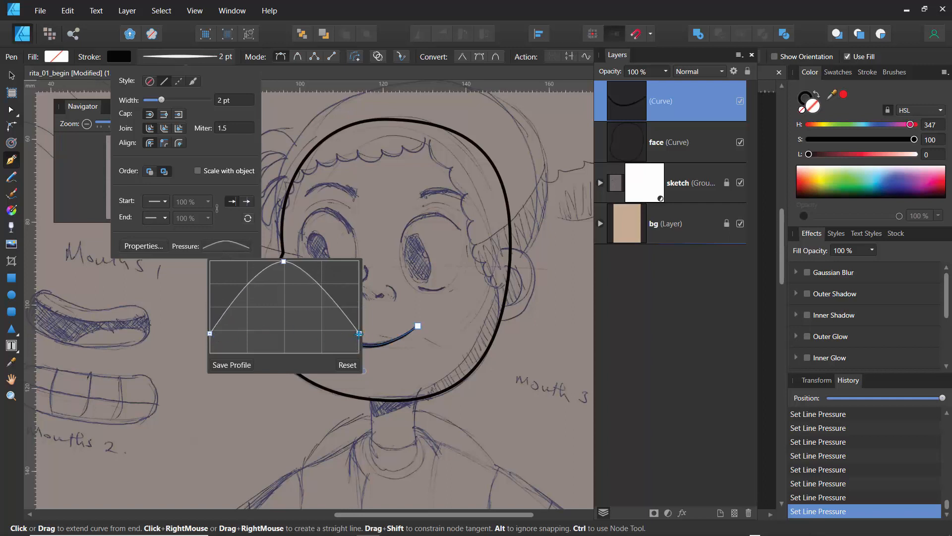
Reverse the mouth stroke's pressure profile by raising both ends and lowering the middle point, making the line thinner at its centre.
left_click_drag(359, 333, 359, 306)
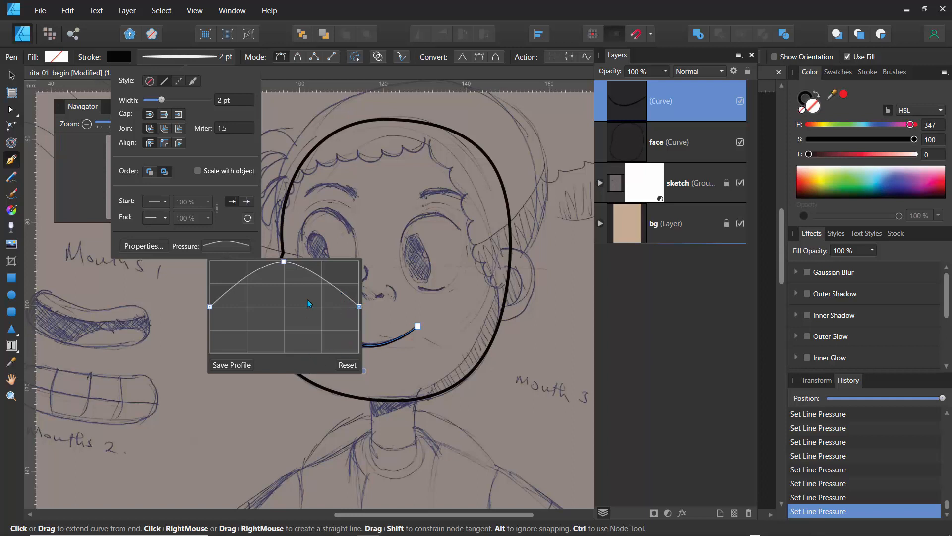
left_click_drag(283, 261, 284, 297)
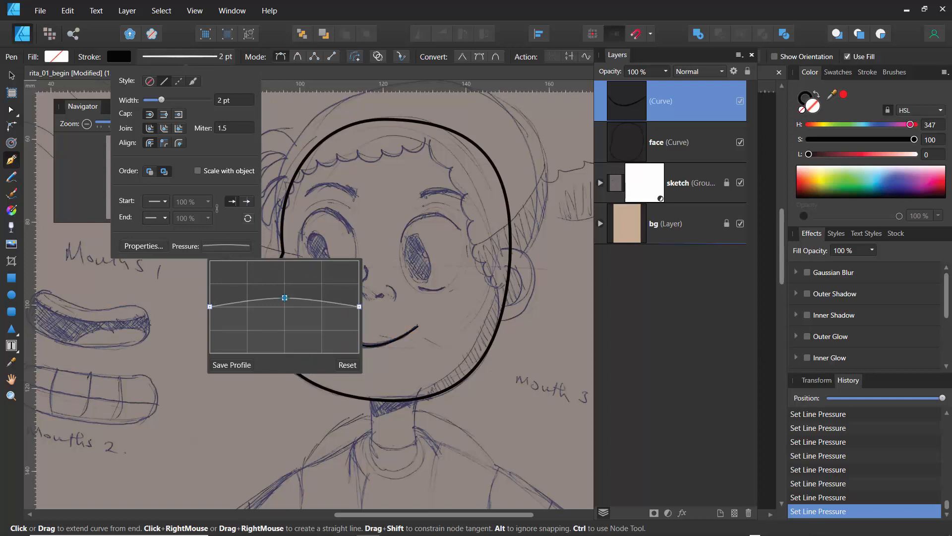
left_click_drag(361, 299, 359, 271)
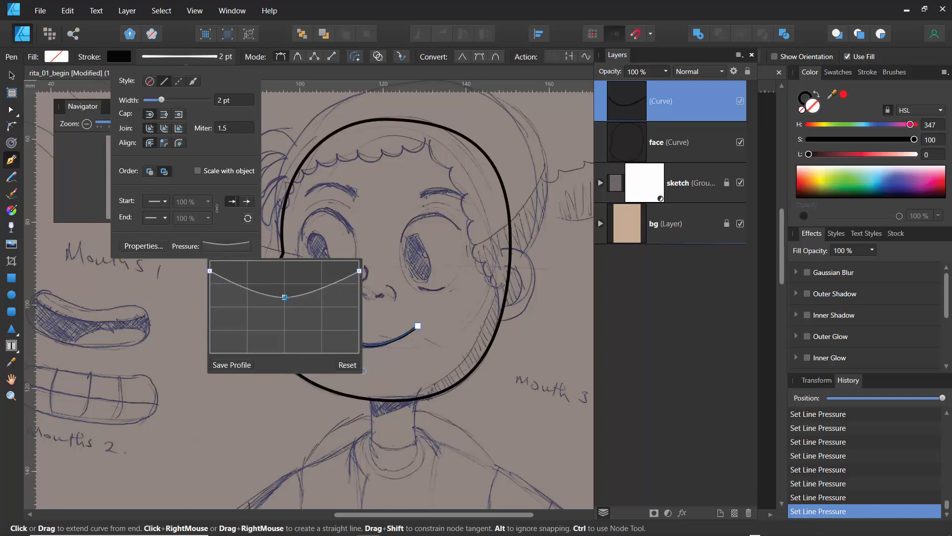
mouse_move(284, 297)
left_mouse_down()
mouse_move(285, 264)
mouse_move(286, 297)
left_mouse_up()
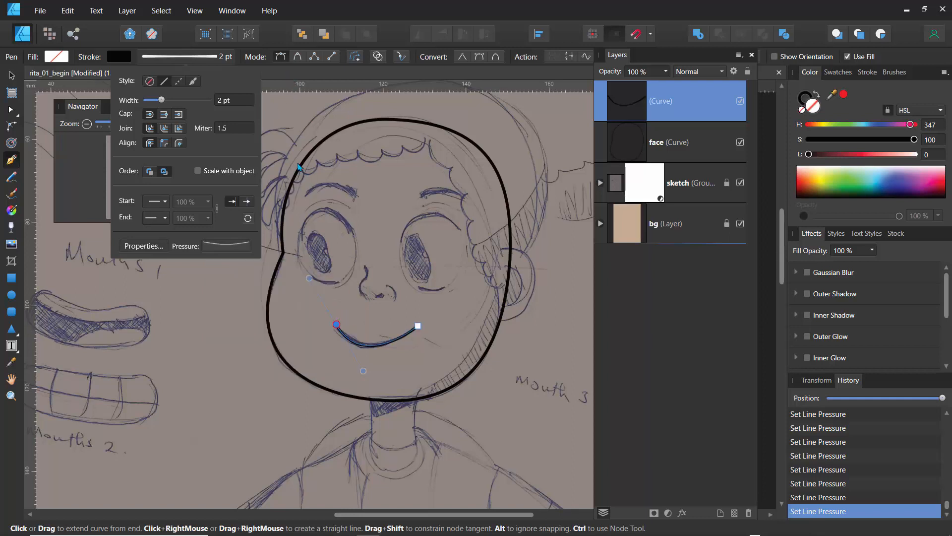
Set the mouth stroke's width to 2.1 pt and reshape its pressure profile to slope from full pressure at one end to less at the other.
left_click(181, 61)
left_click(180, 61)
left_click_drag(161, 100, 161, 100)
left_click(223, 248)
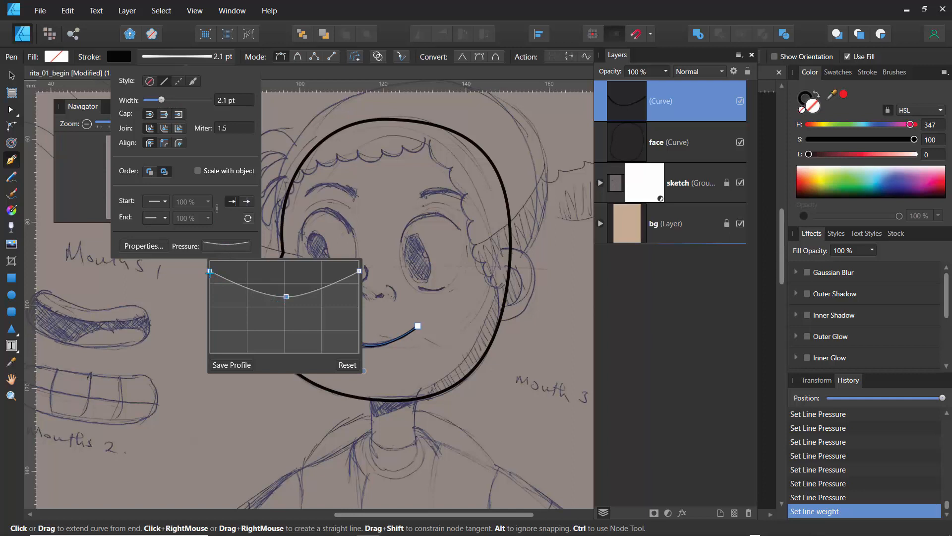
mouse_move(210, 272)
left_mouse_down()
mouse_move(212, 325)
mouse_move(223, 250)
mouse_move(214, 353)
mouse_move(218, 272)
mouse_move(232, 244)
left_mouse_up()
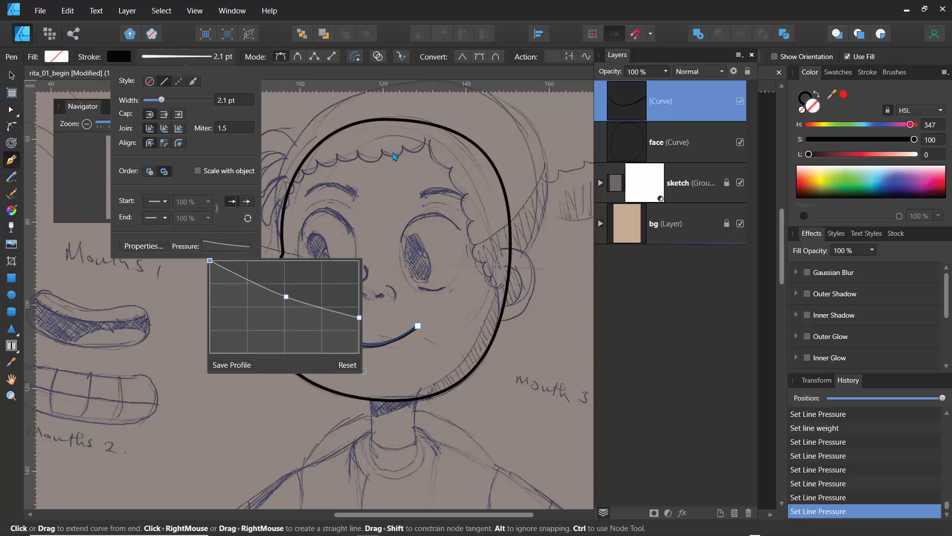
key("space")
left_click(316, 69)
key("space")
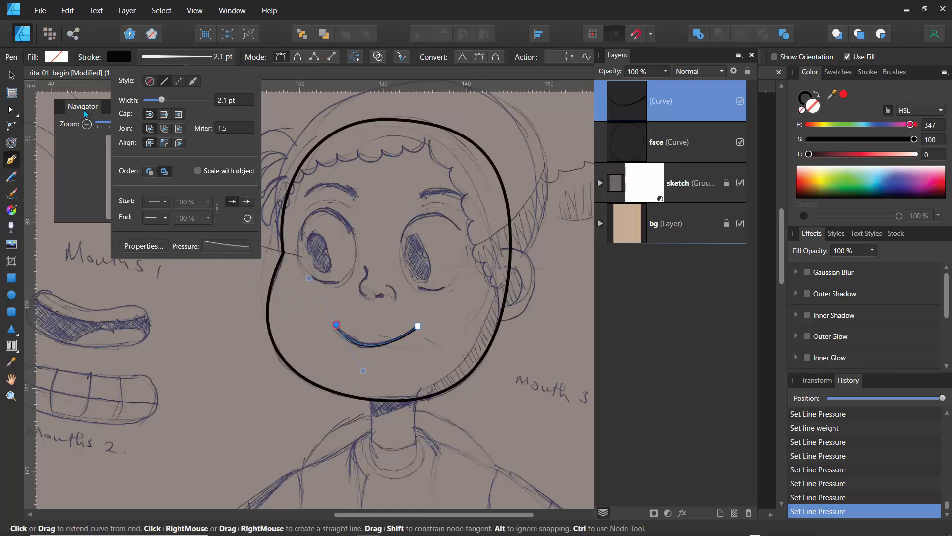
Raise the middle point of the mouth stroke's pressure profile so the line stays thicker before tapering off.
mouse_move(134, 177)
left_mouse_down()
mouse_move(144, 174)
mouse_move(127, 179)
mouse_move(135, 175)
left_mouse_up()
left_click_drag(150, 125, 153, 125)
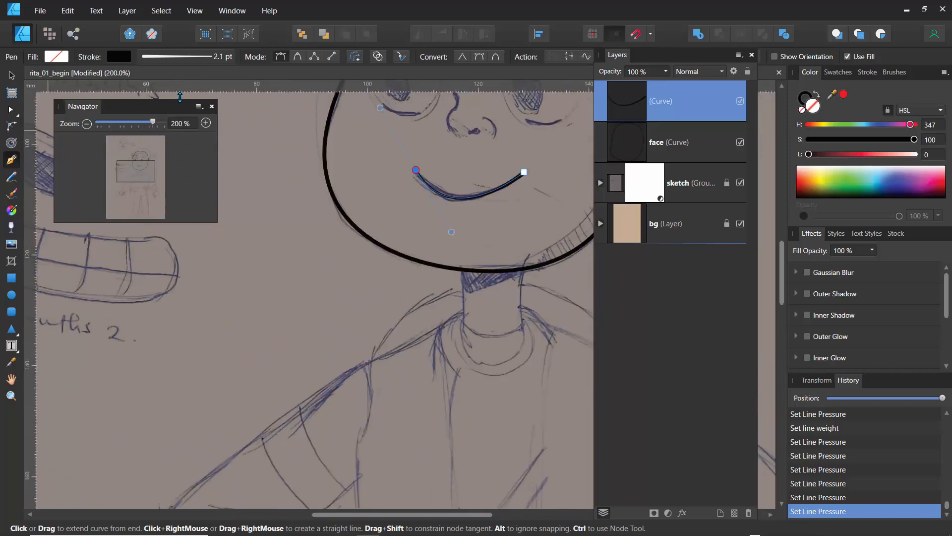
left_click(194, 58)
left_click(216, 245)
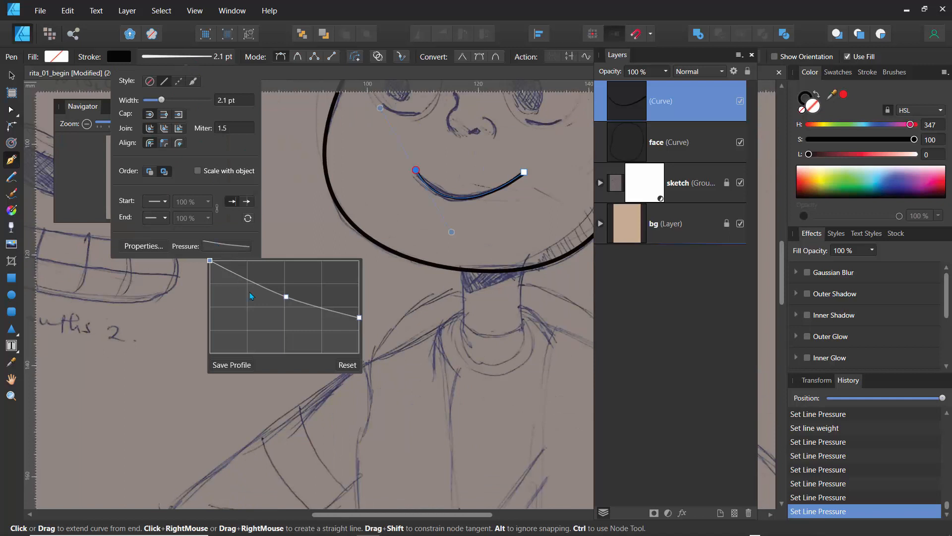
mouse_move(287, 297)
left_mouse_down()
mouse_move(289, 272)
mouse_move(288, 283)
left_mouse_up()
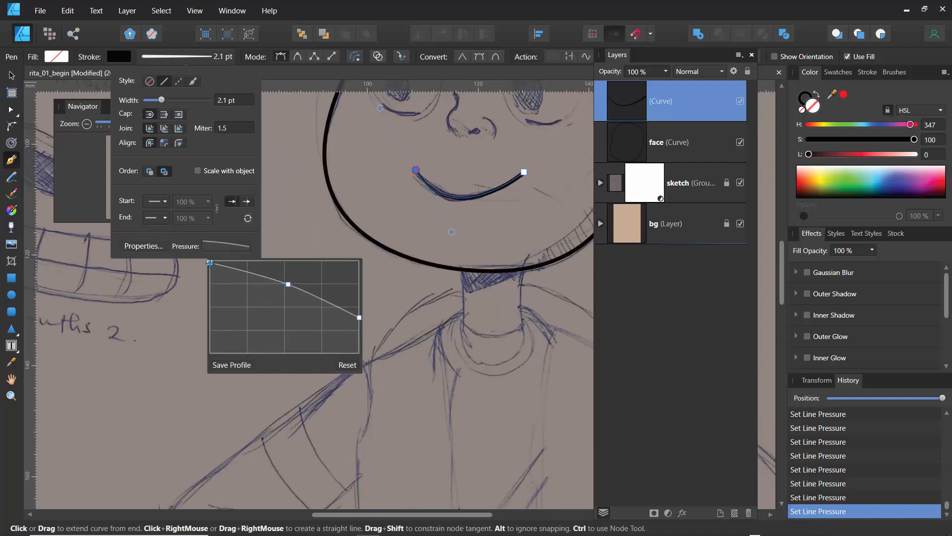
Raise the mouth stroke's pressure profile to full at its start and middle, with a gentler drop at the end, and deselect the curve.
mouse_move(210, 262)
left_mouse_down()
mouse_move(209, 332)
mouse_move(218, 245)
left_mouse_up()
left_click(363, 323)
left_click_drag(363, 325, 359, 302)
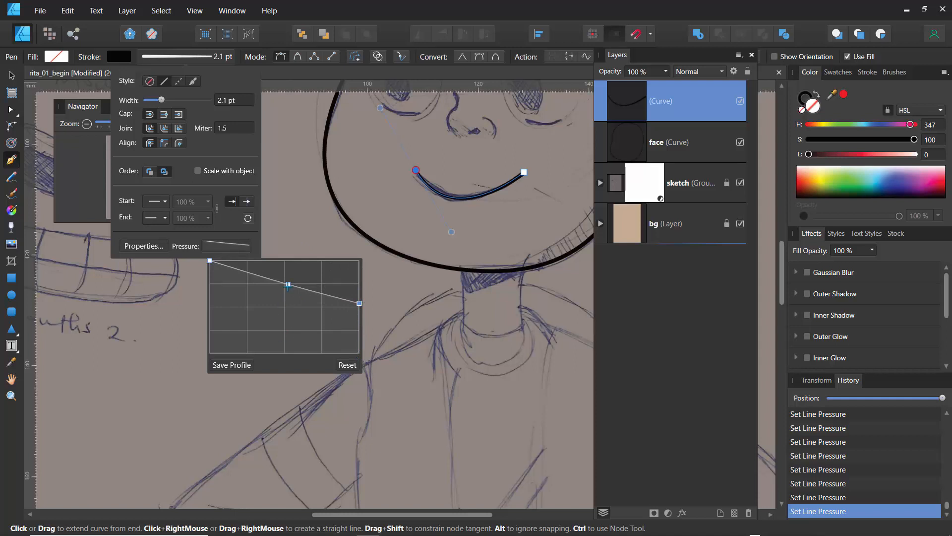
left_click_drag(287, 286, 308, 256)
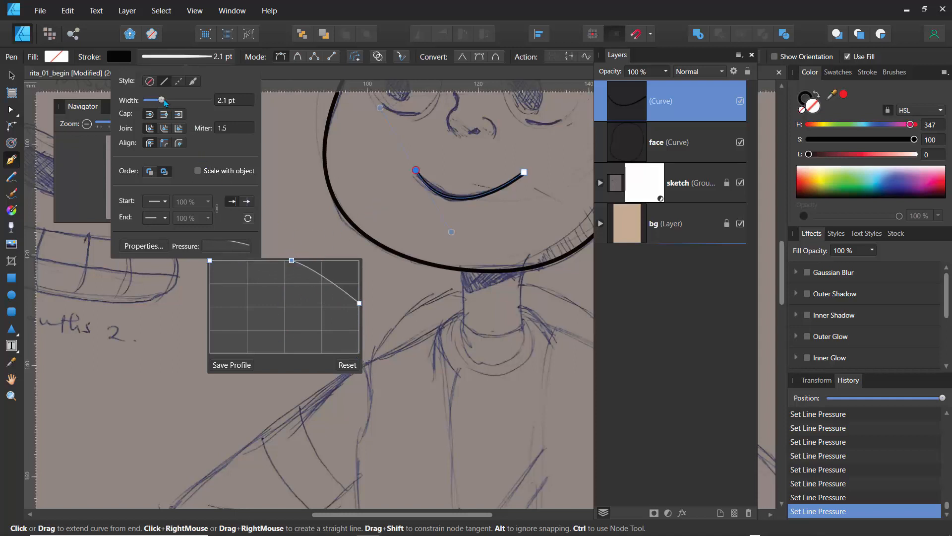
left_click_drag(166, 103, 165, 103)
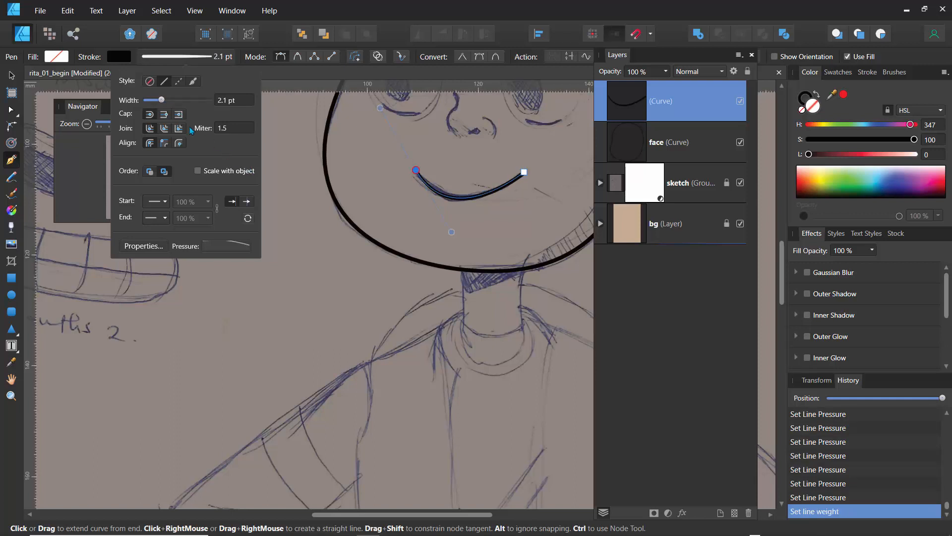
left_click(300, 354)
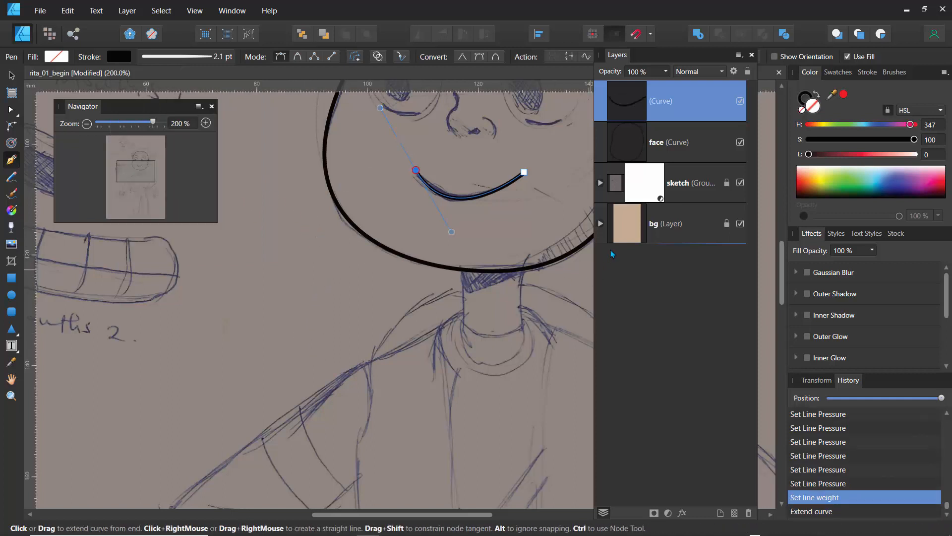
left_click(622, 236)
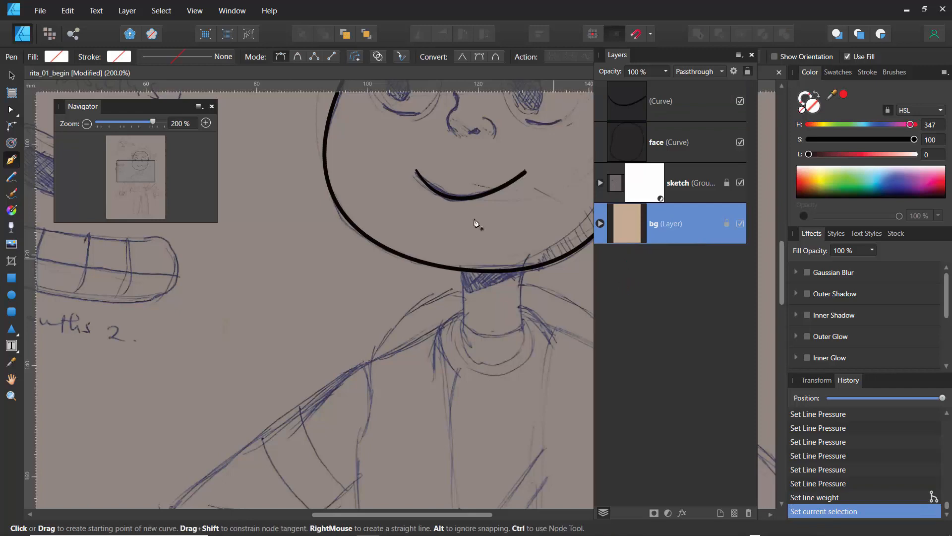
Rename the topmost unnamed curve as mouth.
left_click_drag(155, 123, 149, 124)
left_click_drag(140, 174, 140, 166)
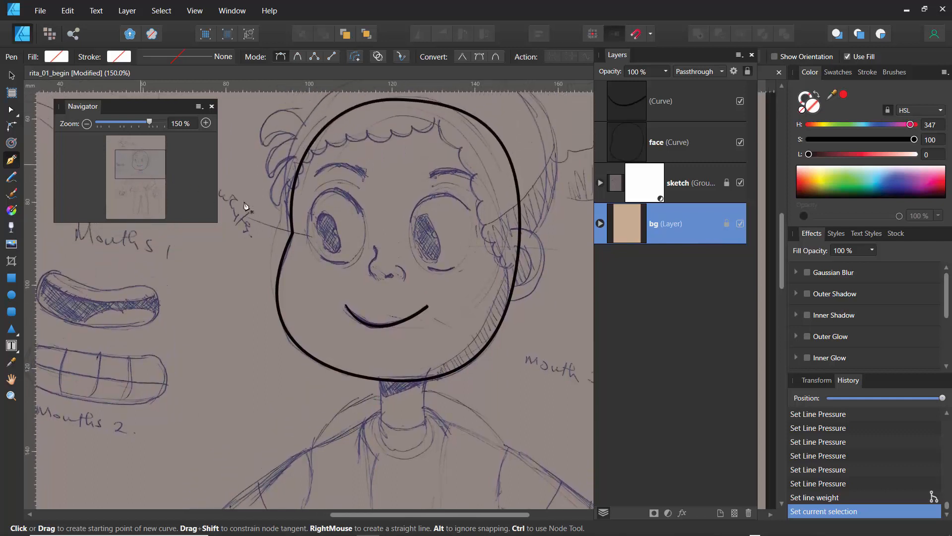
double_click(670, 112)
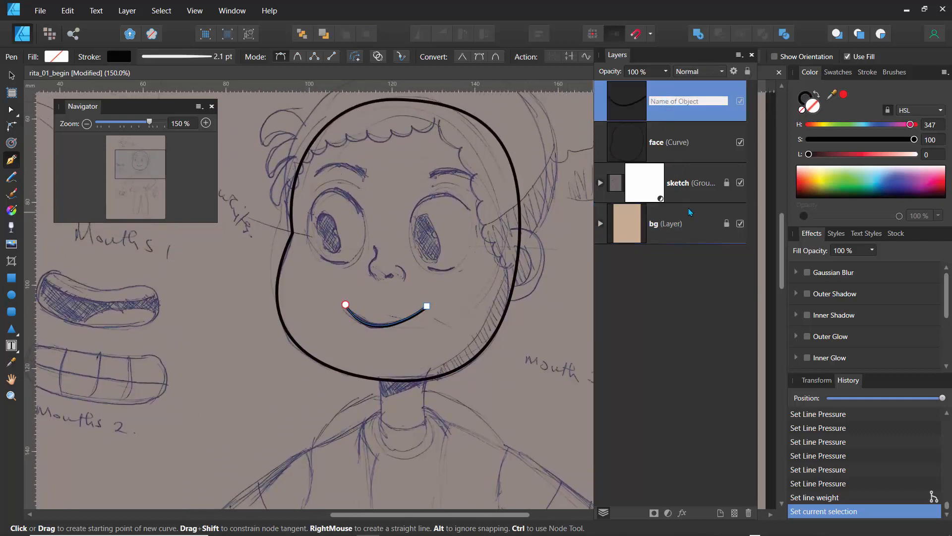
type("mouth")
key("Return")
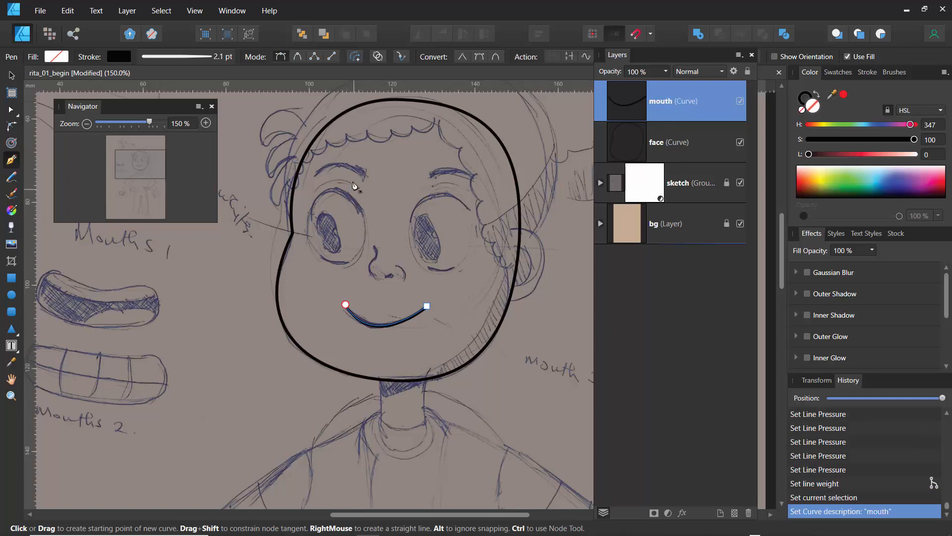
Trace the sketched left eyebrow as a single arched curve from its inner end to its outer end, leaving it deselected.
key("ctrl")
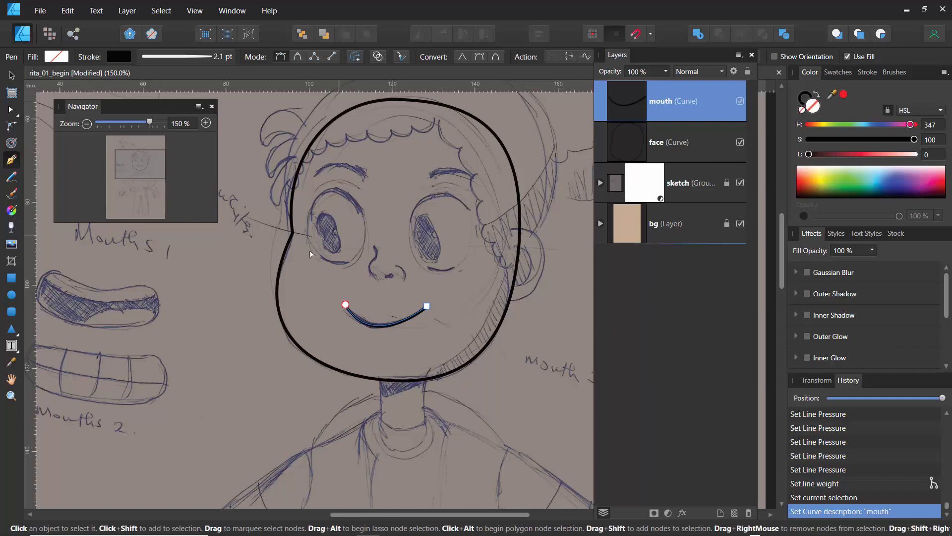
left_click(309, 250)
left_click(363, 176)
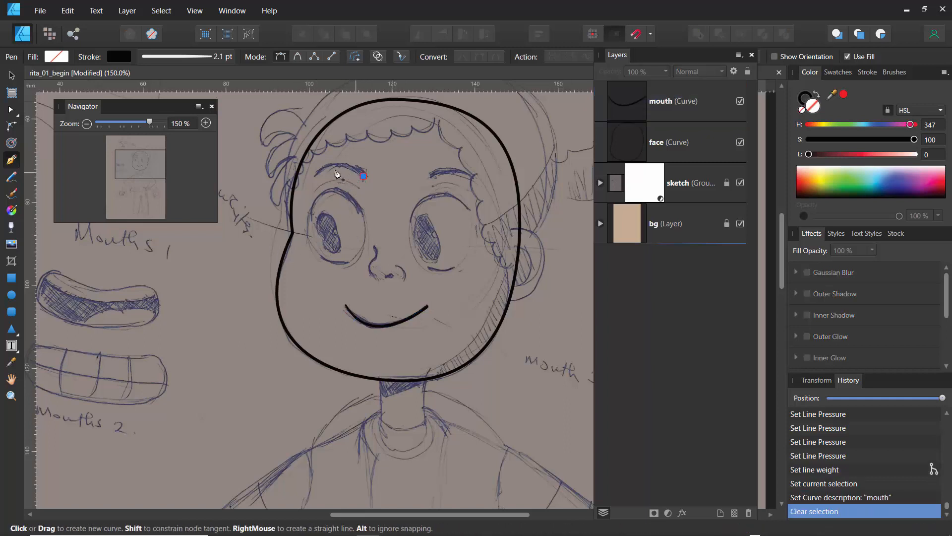
left_click_drag(316, 174, 295, 196)
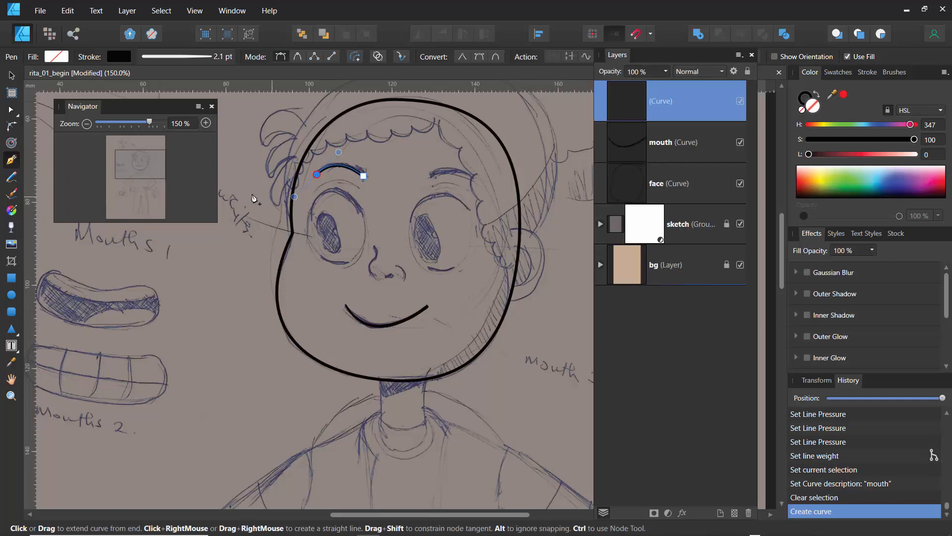
left_click(218, 284, "ctrl")
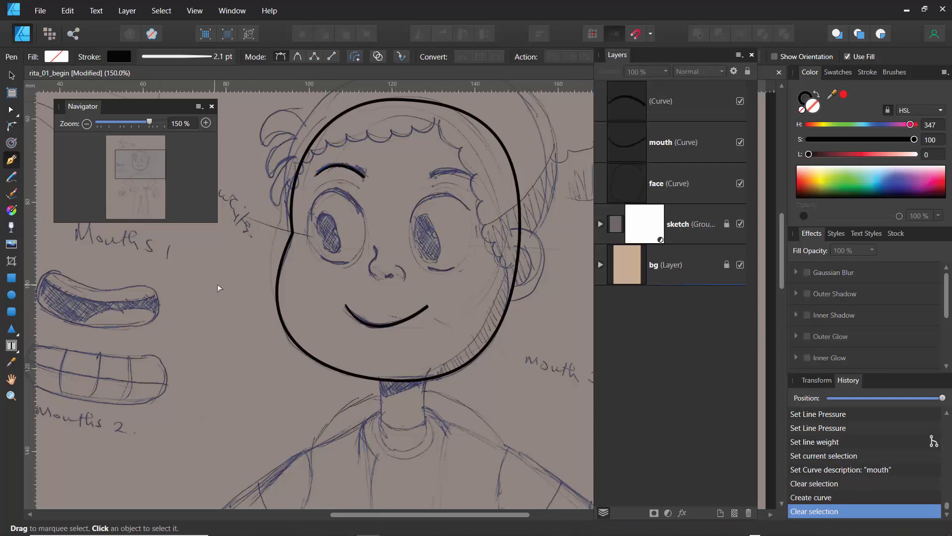
Trace the sketched right eyebrow as an arched curve and set its stroke width to 3.5 pt.
left_click(429, 177)
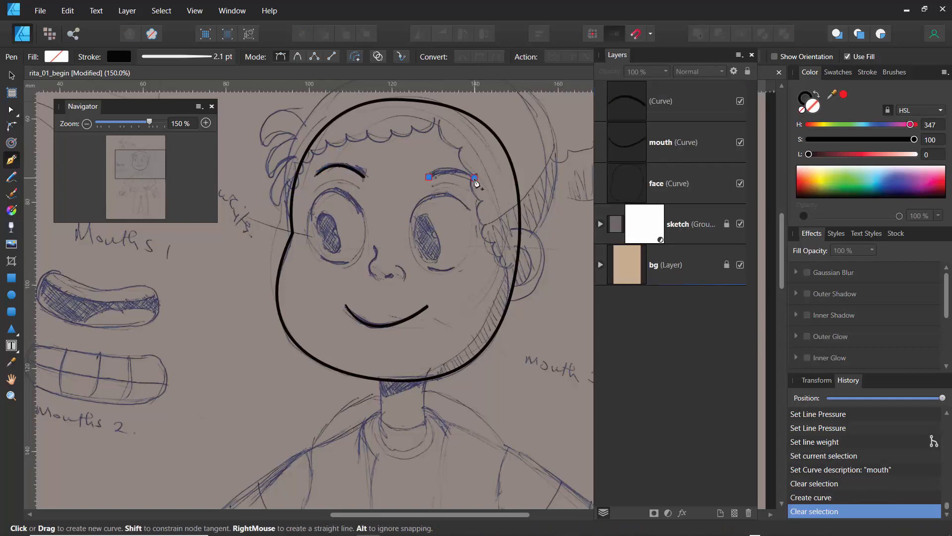
left_click_drag(475, 179, 500, 199)
left_click(212, 58)
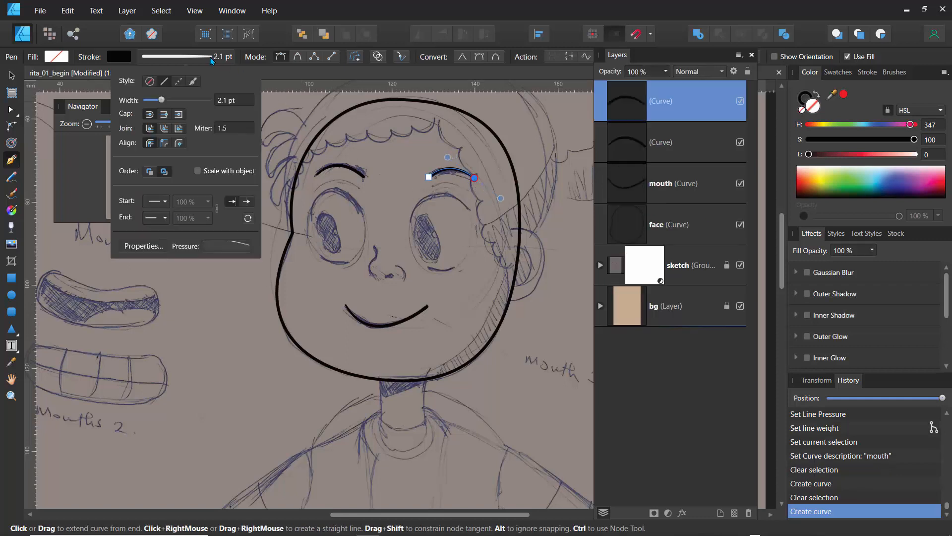
left_click_drag(162, 103, 169, 105)
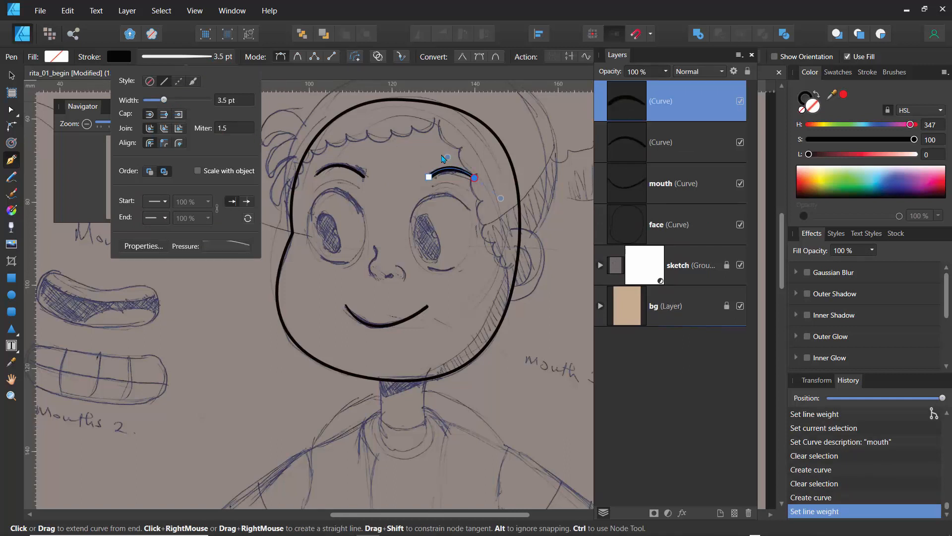
Set the left eyebrow curve's stroke width to 3.5 pt and clear the selection.
left_click(628, 148)
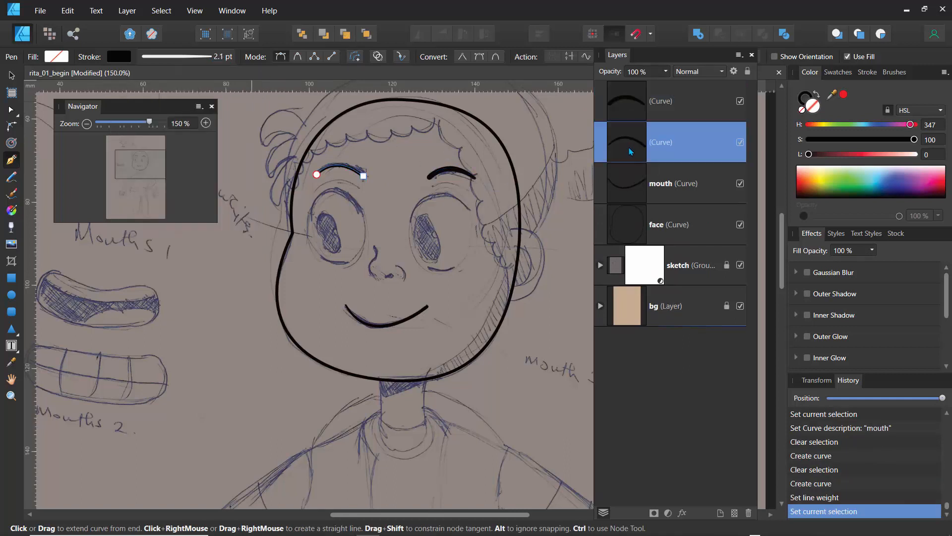
left_click(211, 62)
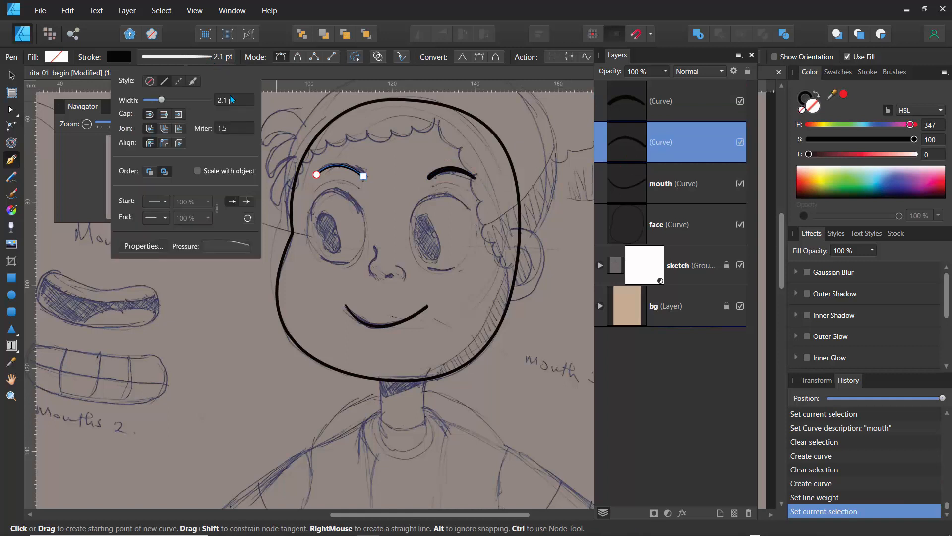
left_click(231, 101)
type("3.5")
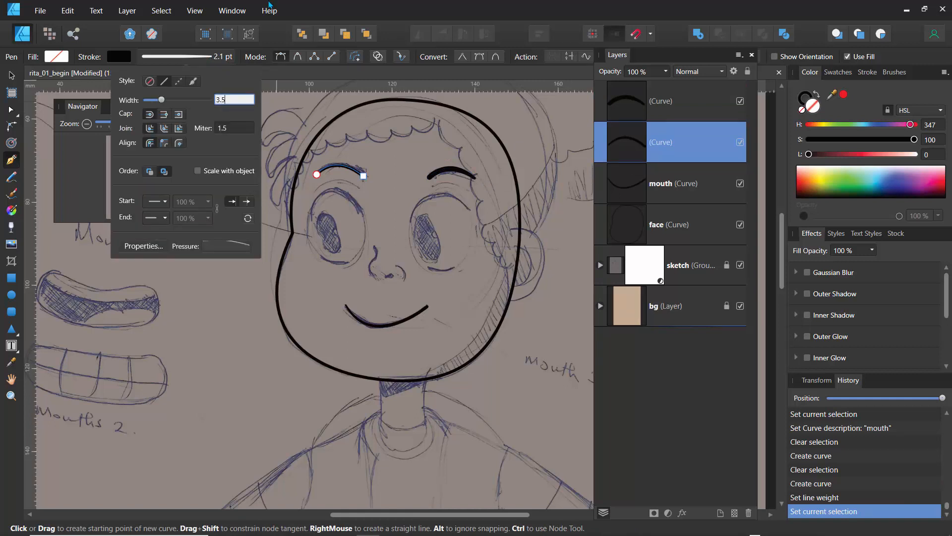
key("Return")
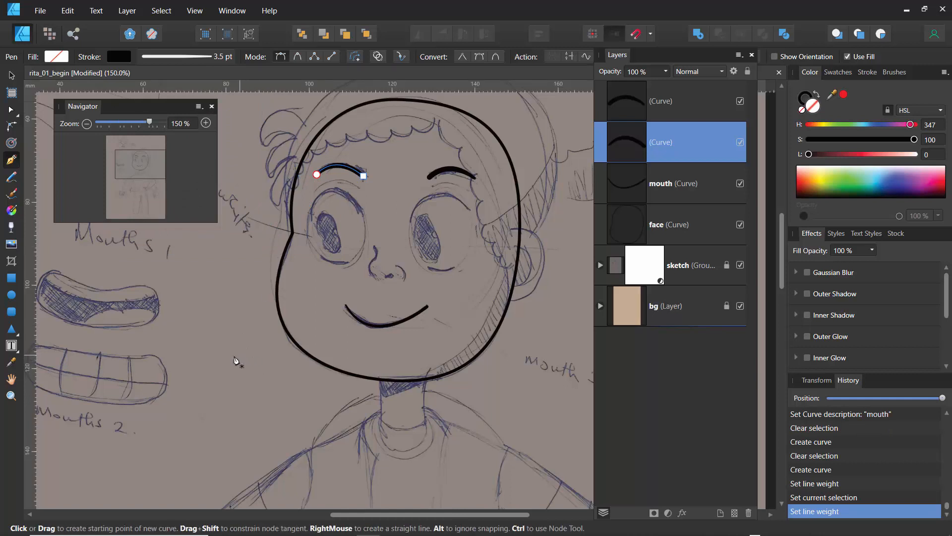
key("ctrl")
left_click(216, 288, "ctrl")
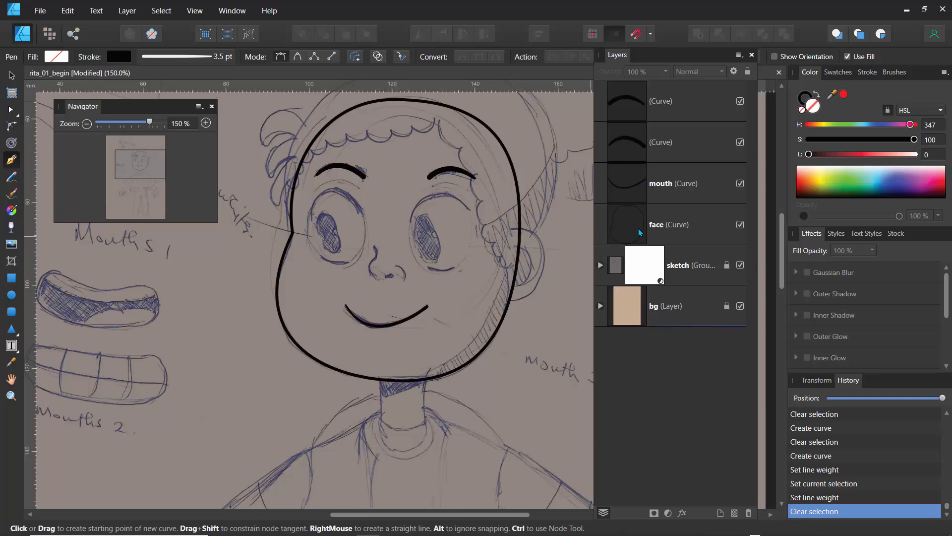
Rename the left eyebrow curve as brow_l and the right eyebrow curve as brow_r.
double_click(665, 143)
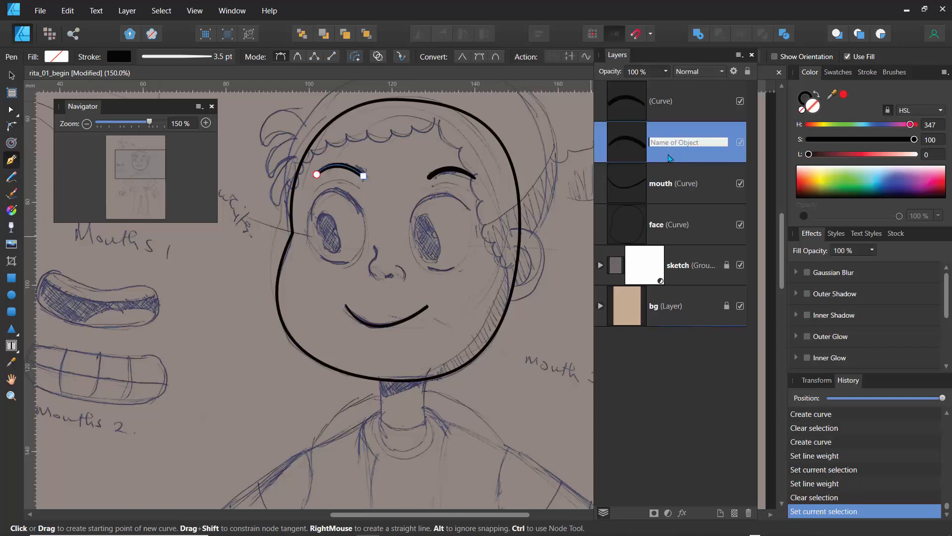
type("brow_l")
key("Return")
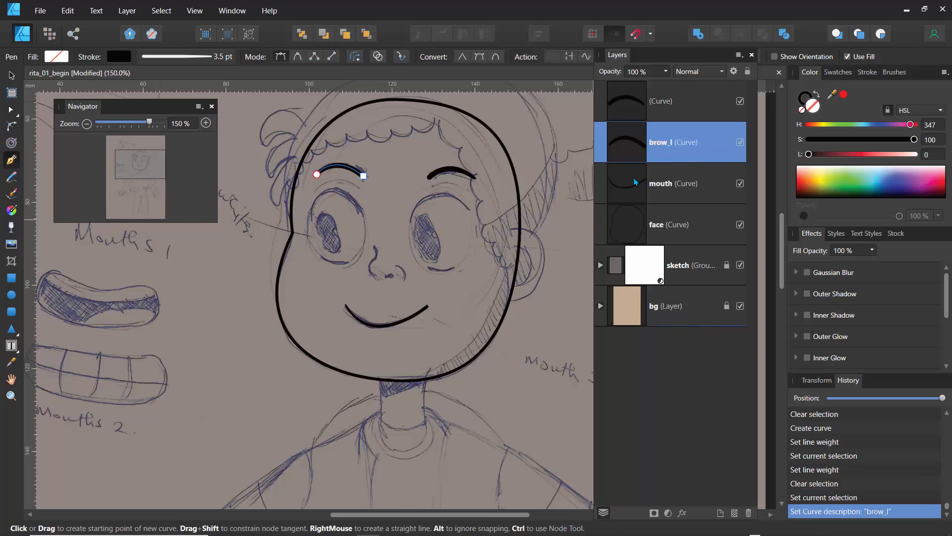
double_click(664, 101)
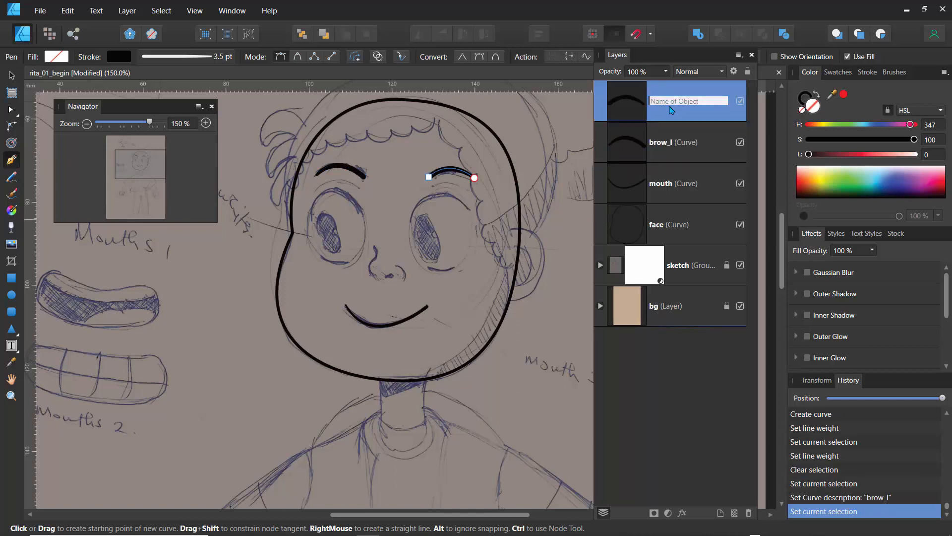
type("brow_r")
key("Return")
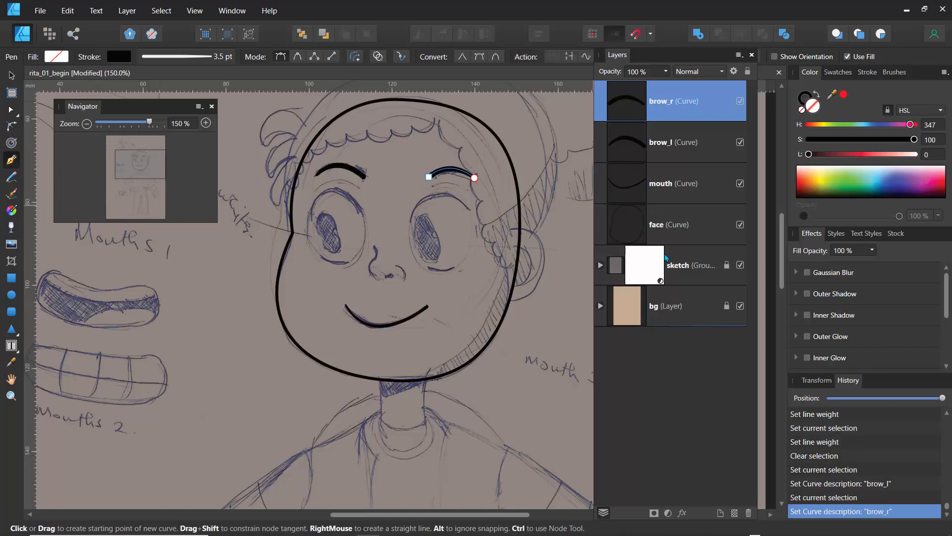
Group the brow_l and brow_r curves and name the group brows.
left_click(631, 151, "shift")
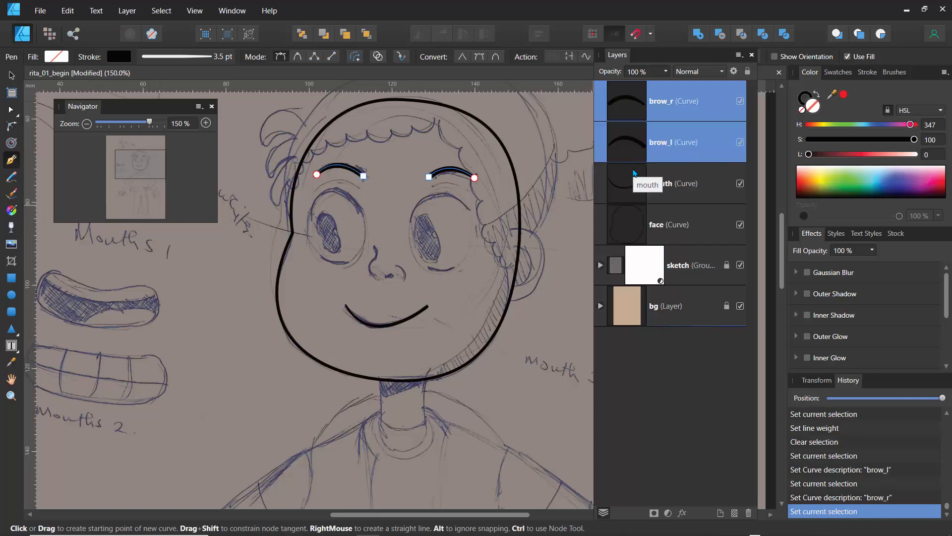
key("ctrl+g")
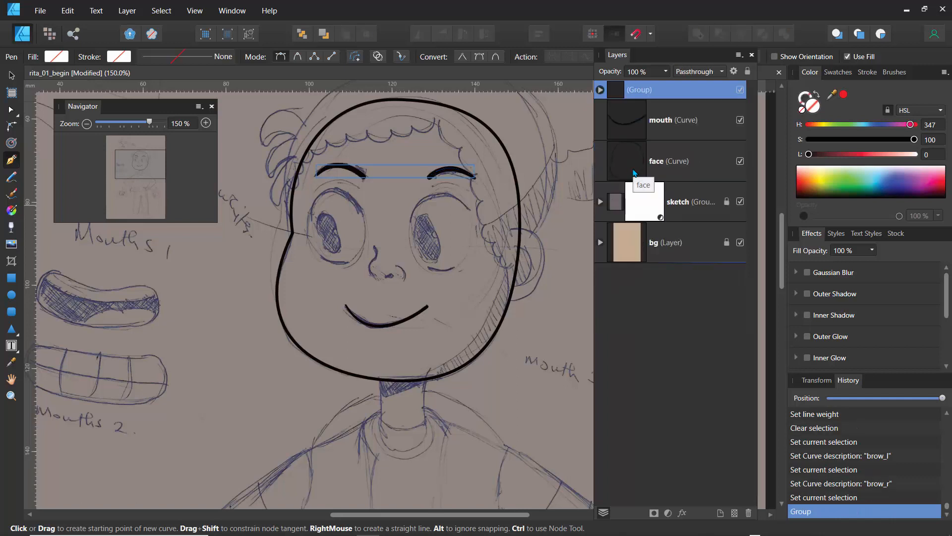
double_click(643, 90)
type("brow")
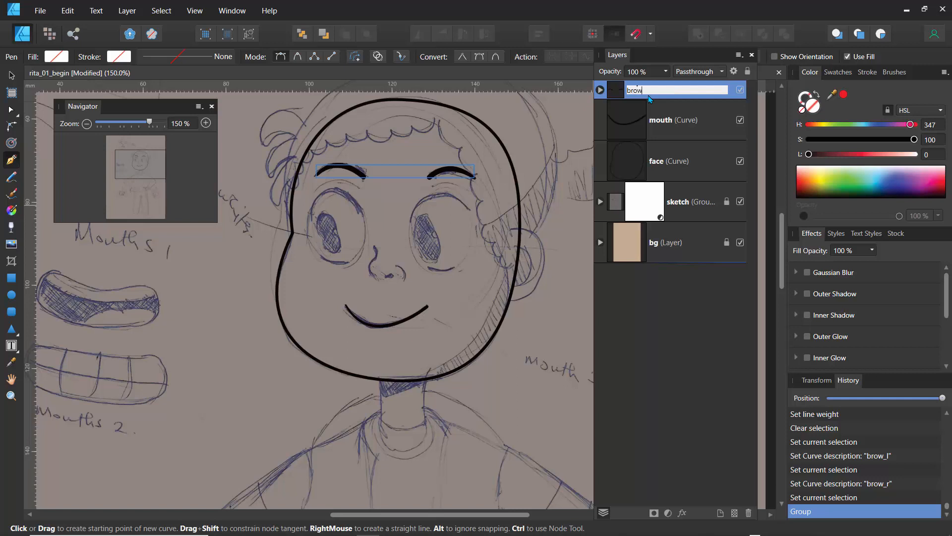
type("s")
key("Return")
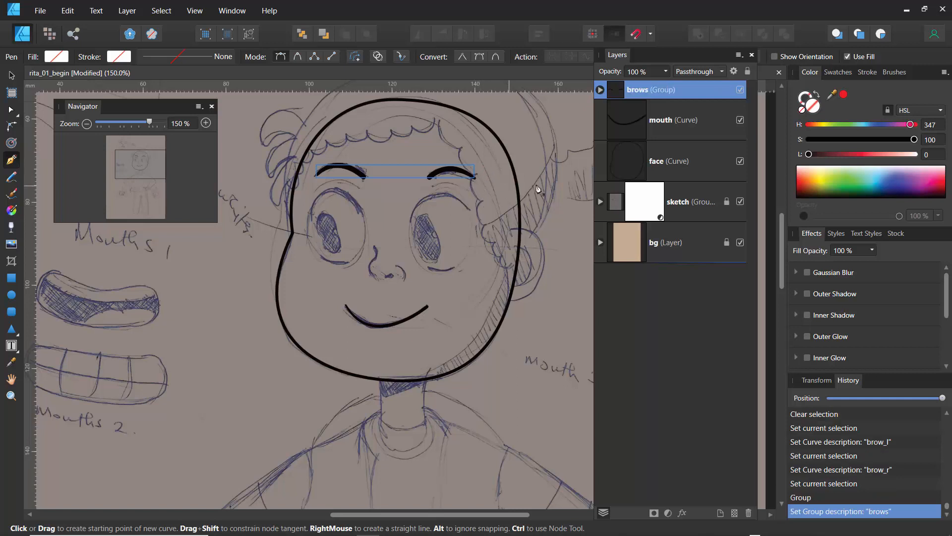
Toggle the visibility of the brows group, mouth curve and face curve off and on to check what each one contains.
left_click(741, 92)
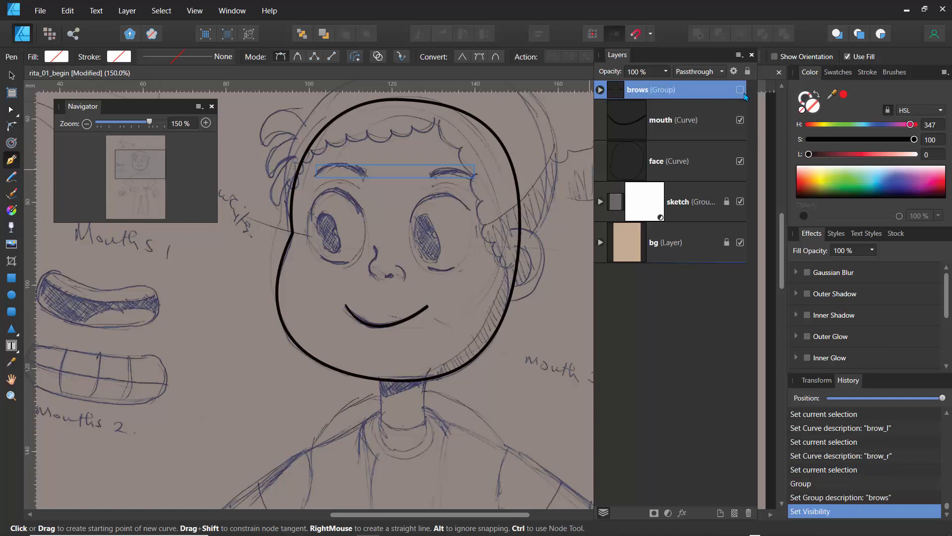
left_click(744, 93)
left_click(745, 96)
left_click(747, 98)
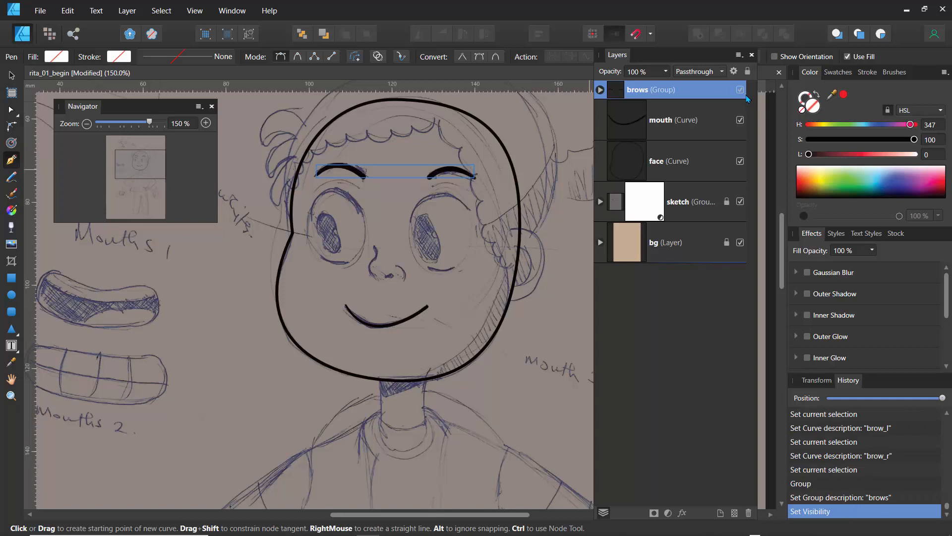
left_click(747, 98)
left_click(747, 100)
left_click(741, 122)
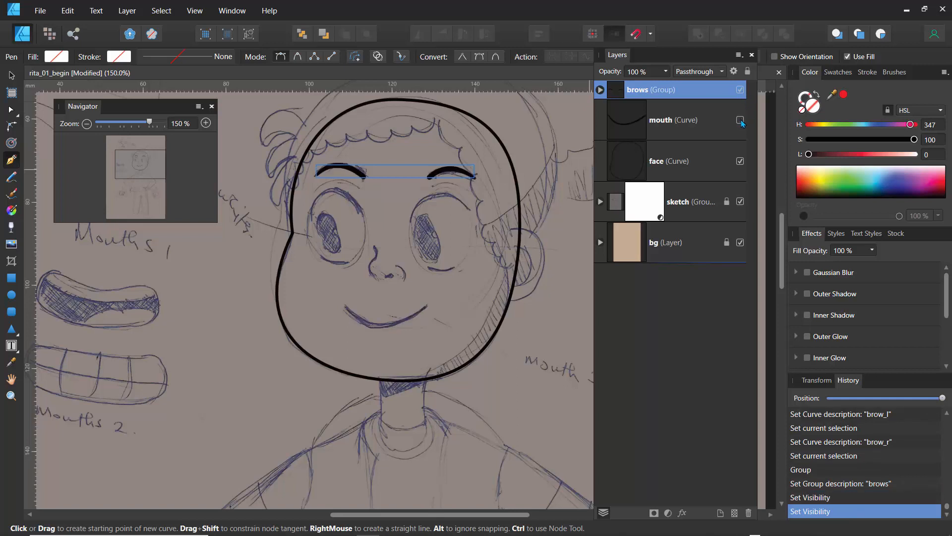
left_click(741, 123)
left_click(740, 162)
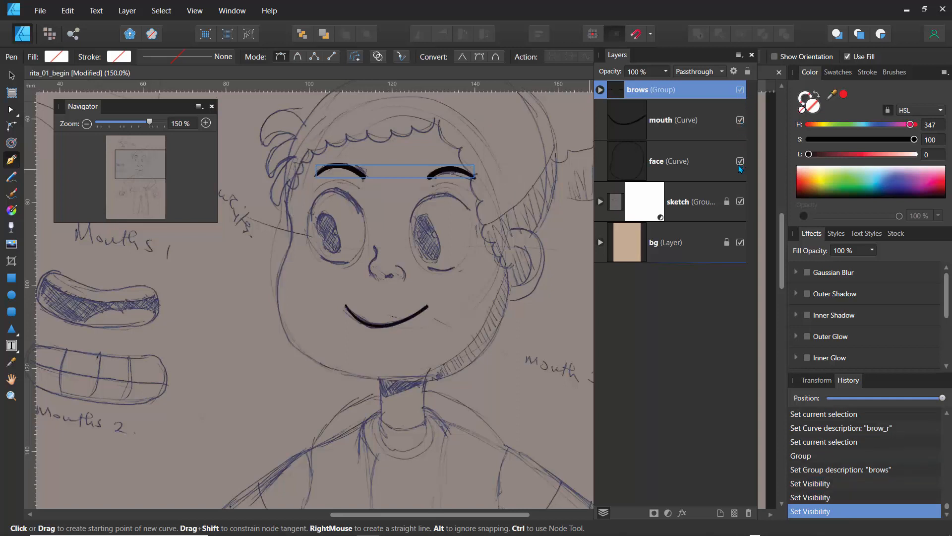
left_click(740, 163)
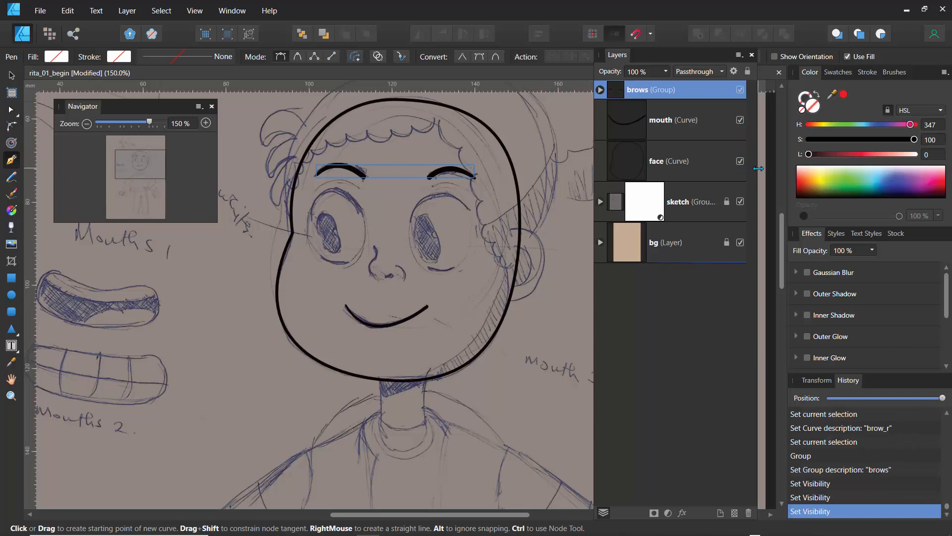